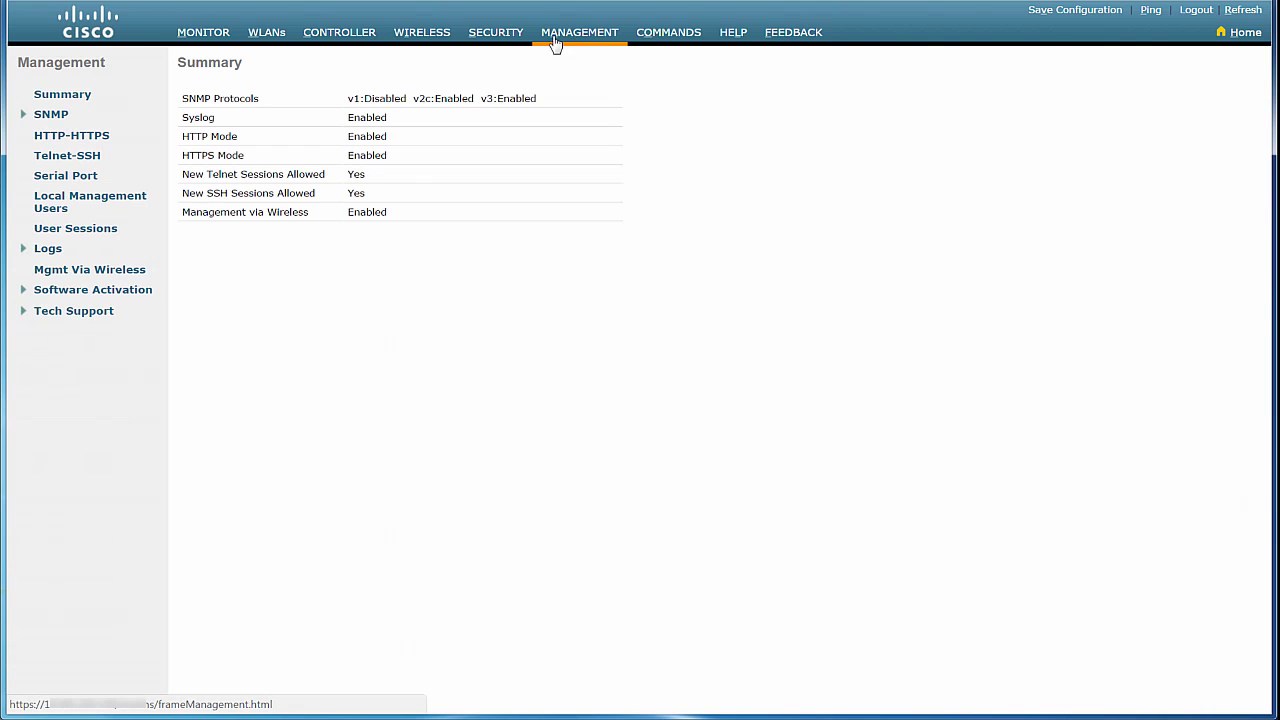
Enable SNMP v1 Mode in the controller's SNMP General settings and apply it.
{"action": "left_click", "coordinate": [50, 115]}
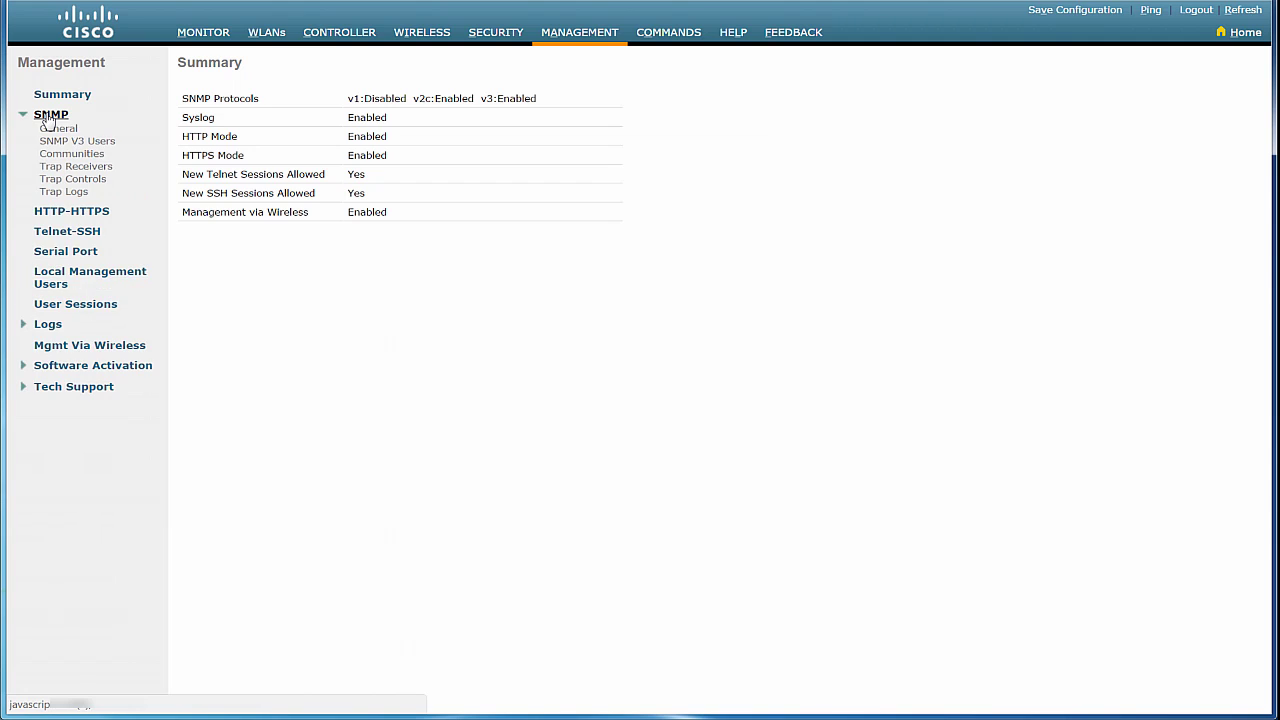
{"action": "left_click", "coordinate": [53, 130]}
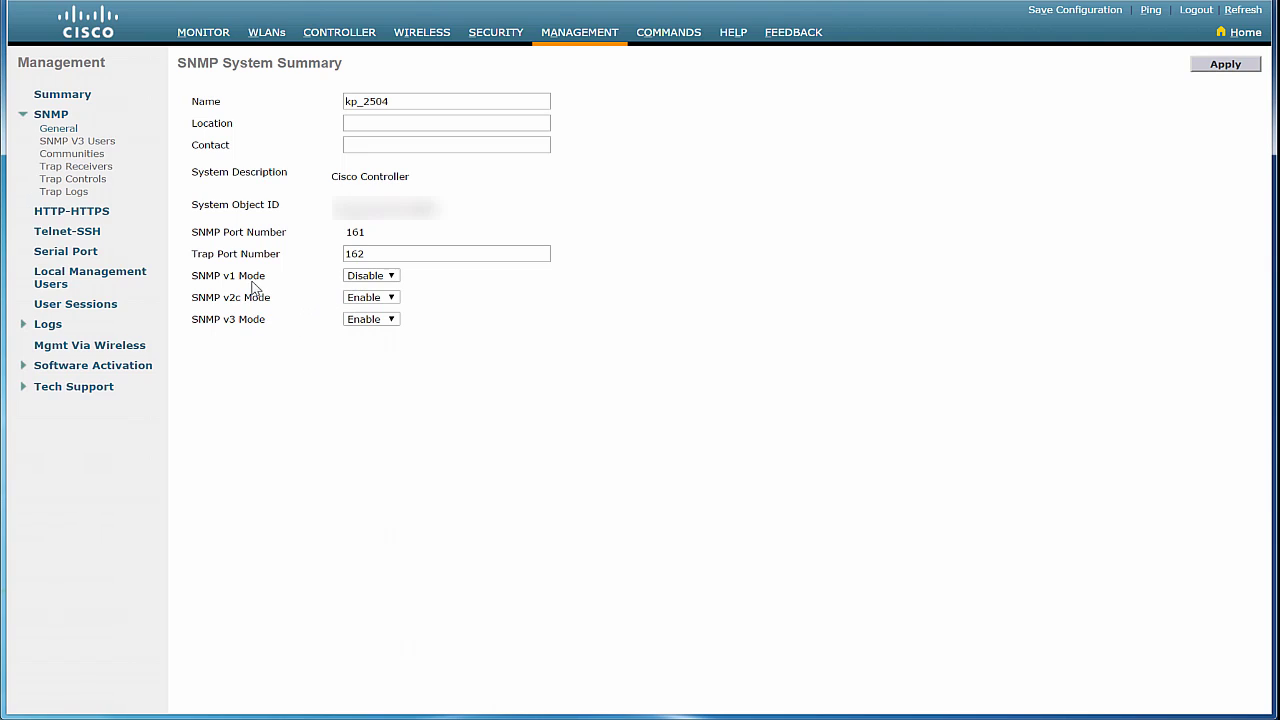
{"action": "left_click", "coordinate": [352, 283]}
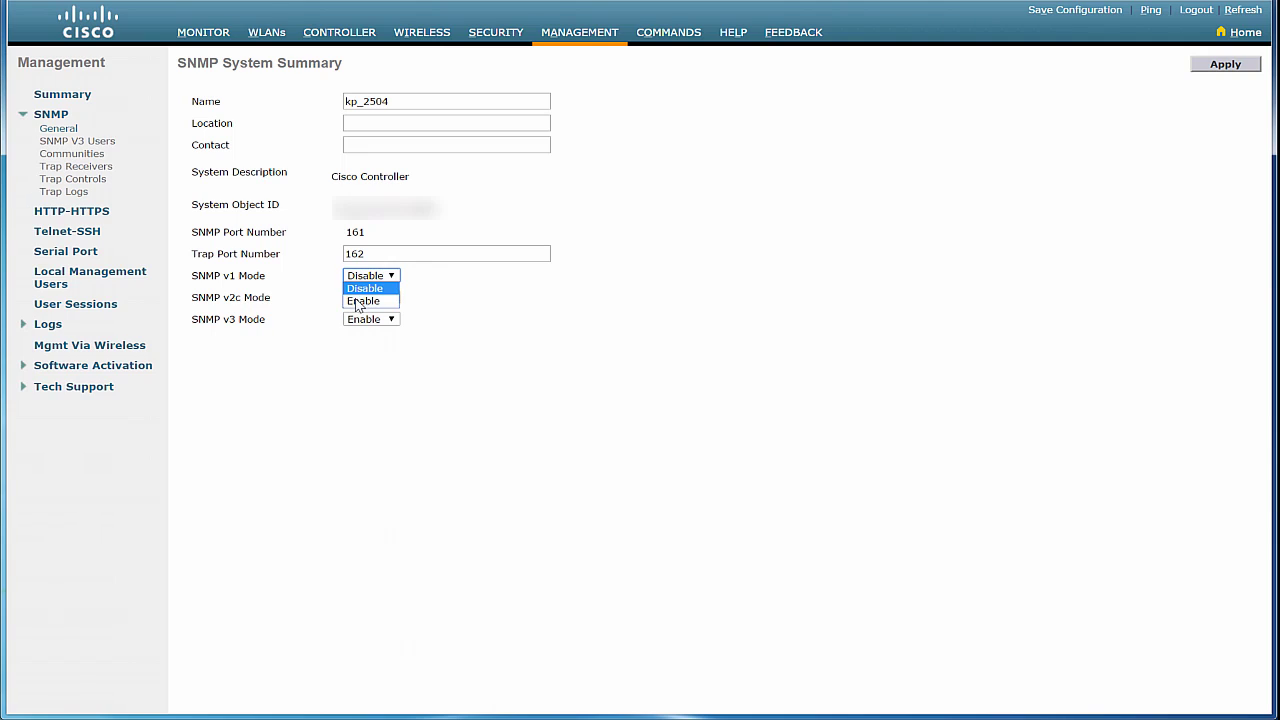
{"action": "left_click", "coordinate": [362, 301]}
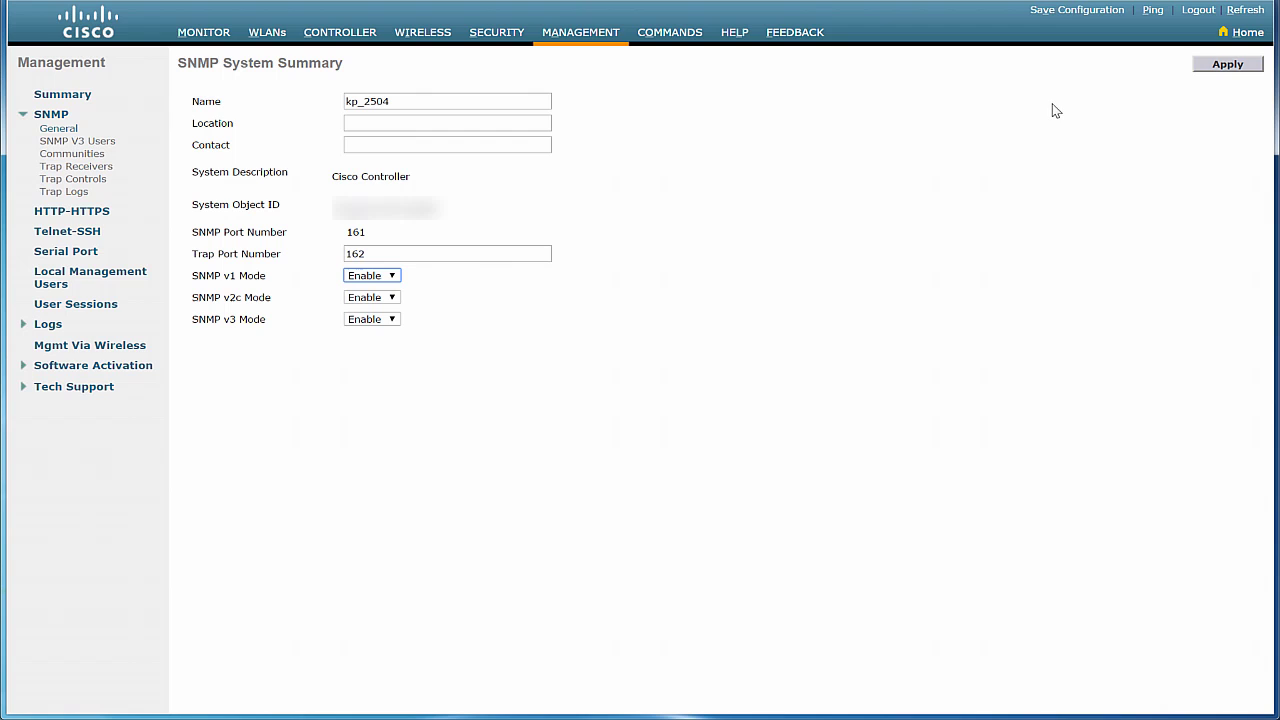
{"action": "left_click", "coordinate": [1226, 65]}
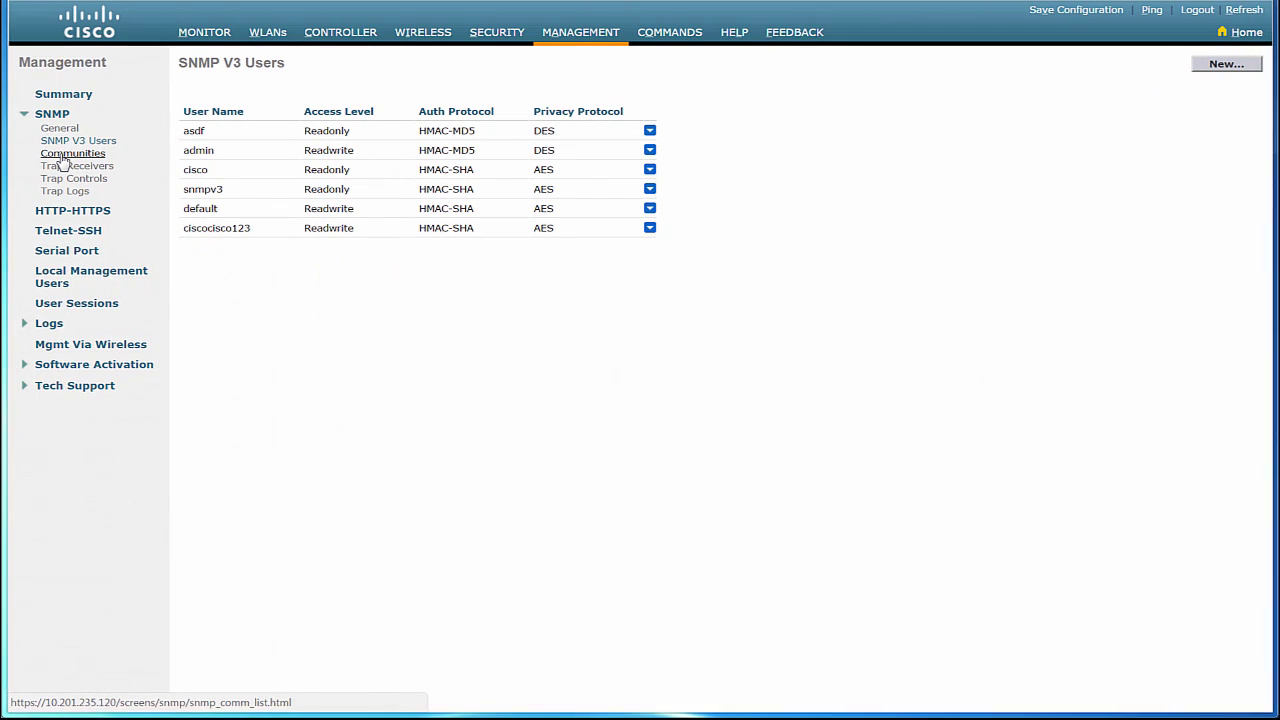
{"action": "left_click", "coordinate": [62, 155]}
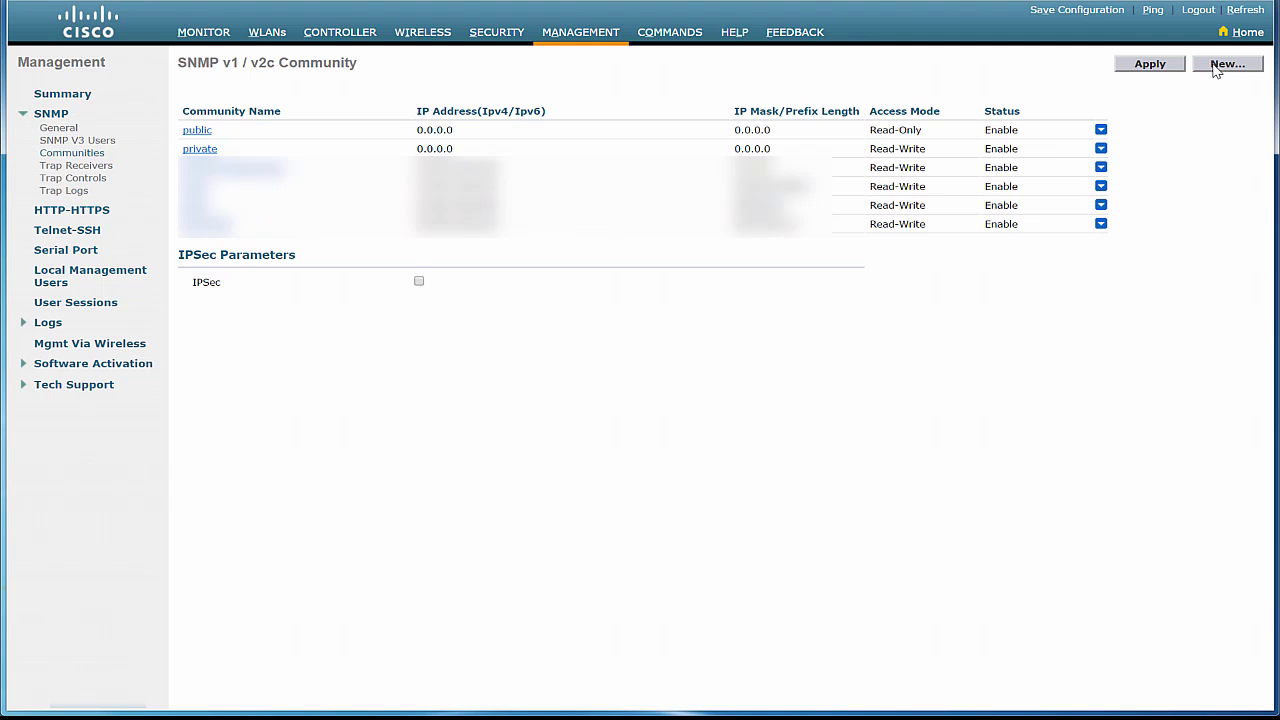
{"action": "left_click", "coordinate": [1215, 64]}
{"action": "type", "text": "PI"}
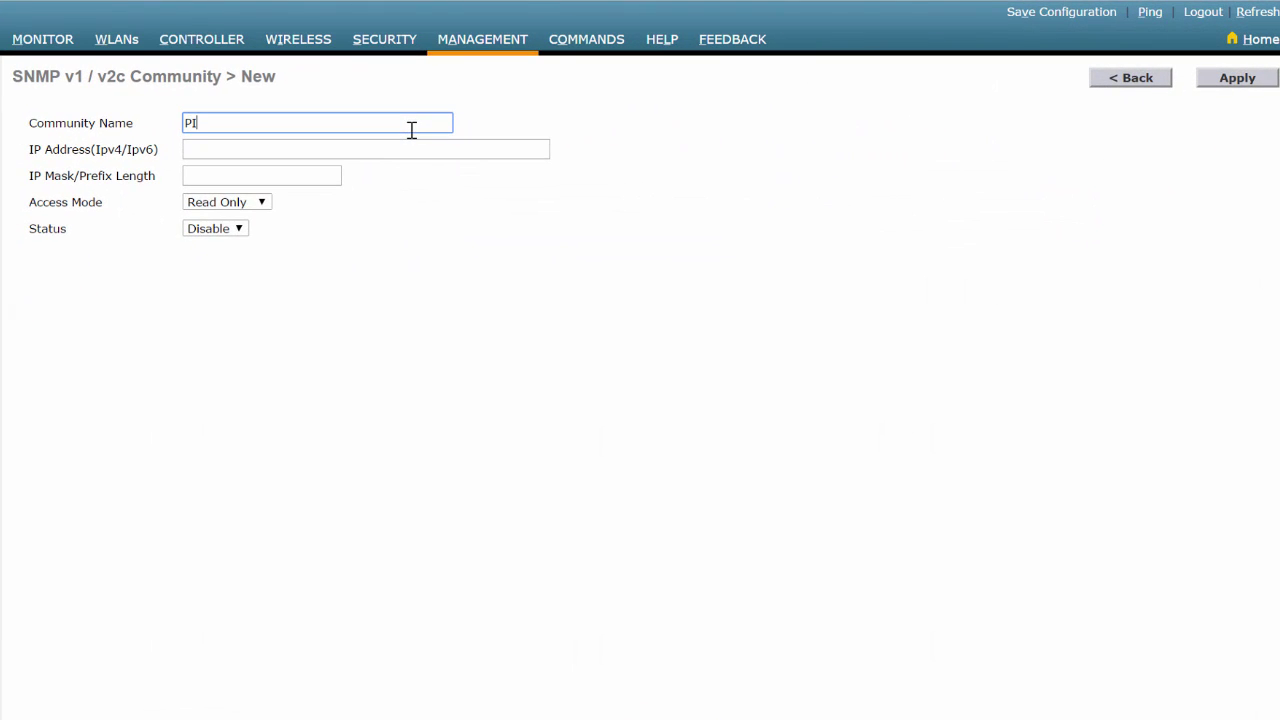
{"action": "type", "text": "_test"}
{"action": "key", "text": "Tab"}
{"action": "type", "text": "1"}
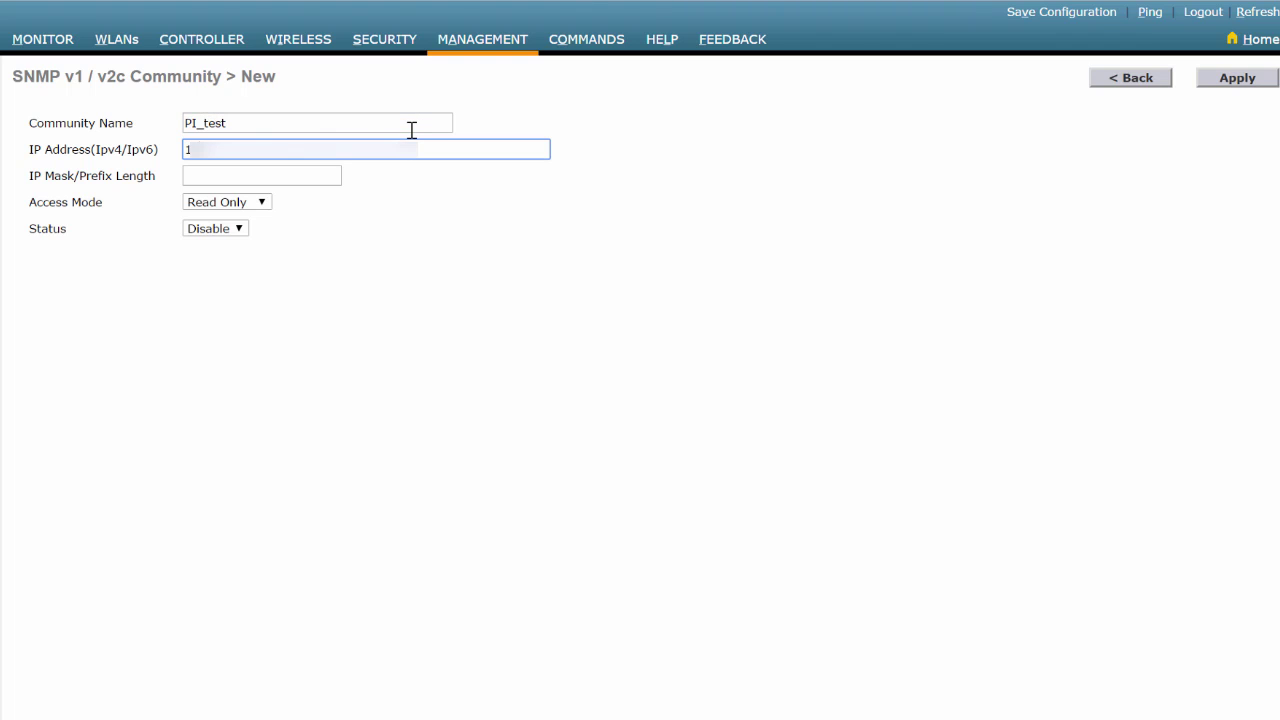
{"action": "type", "text": "0."}
{"action": "type", "text": "1"}
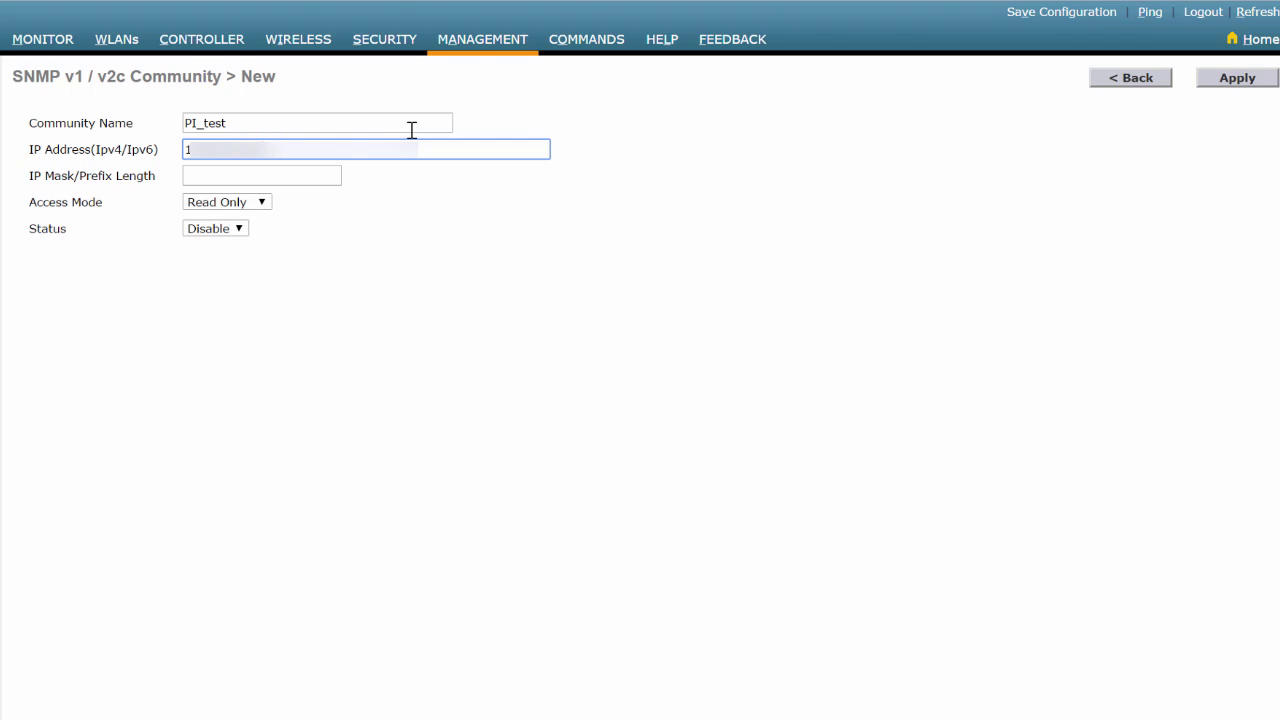
{"action": "key", "text": "Tab"}
{"action": "type", "text": "255."}
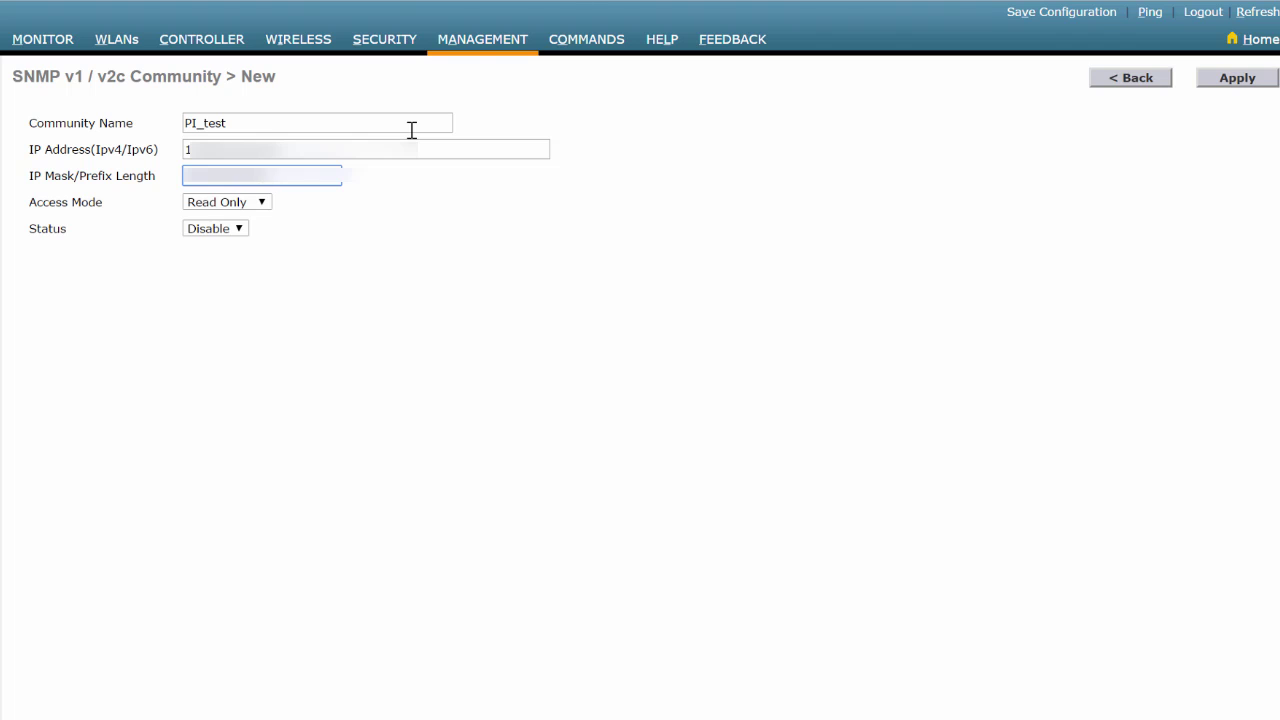
{"action": "left_click", "coordinate": [226, 204]}
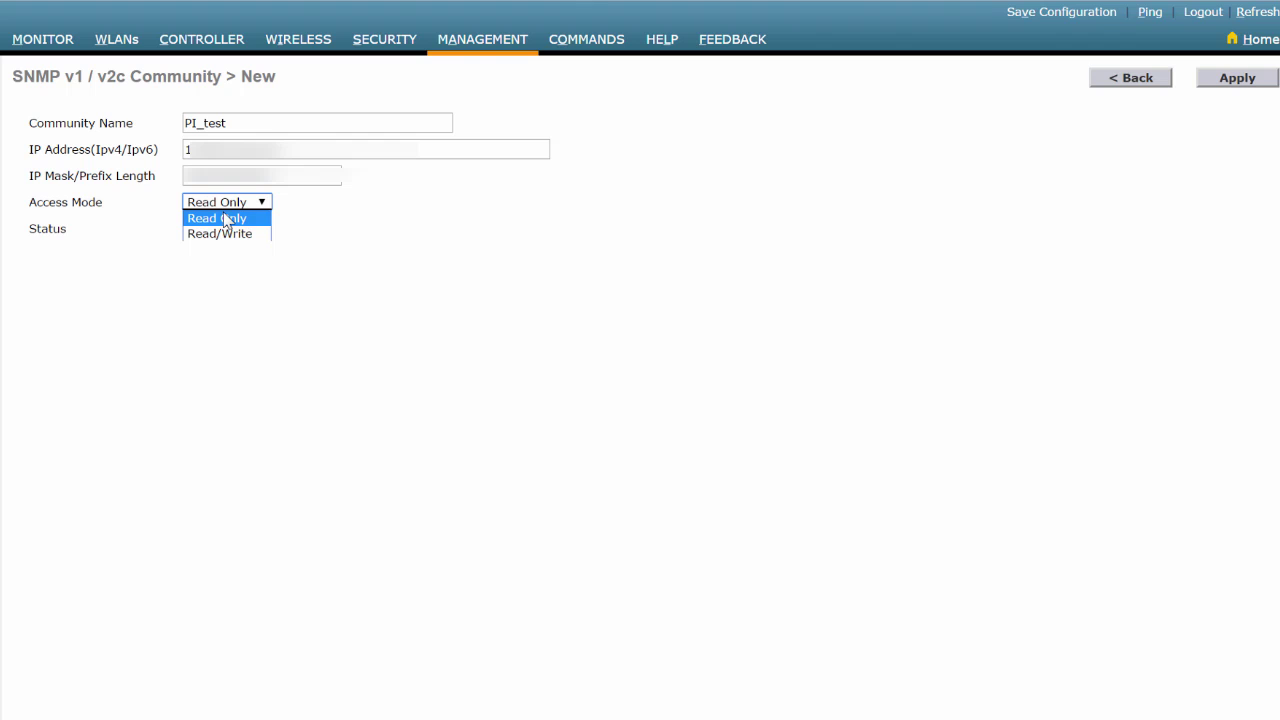
{"action": "left_click", "coordinate": [226, 219]}
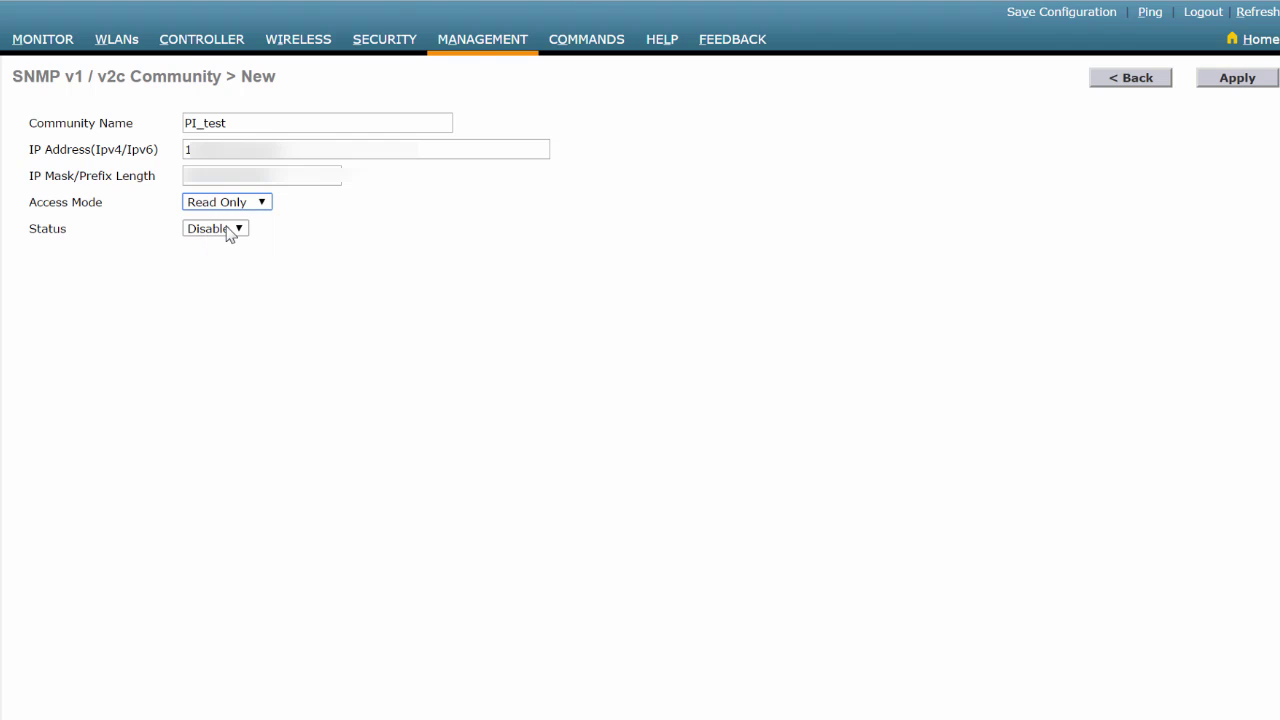
{"action": "left_click", "coordinate": [229, 231]}
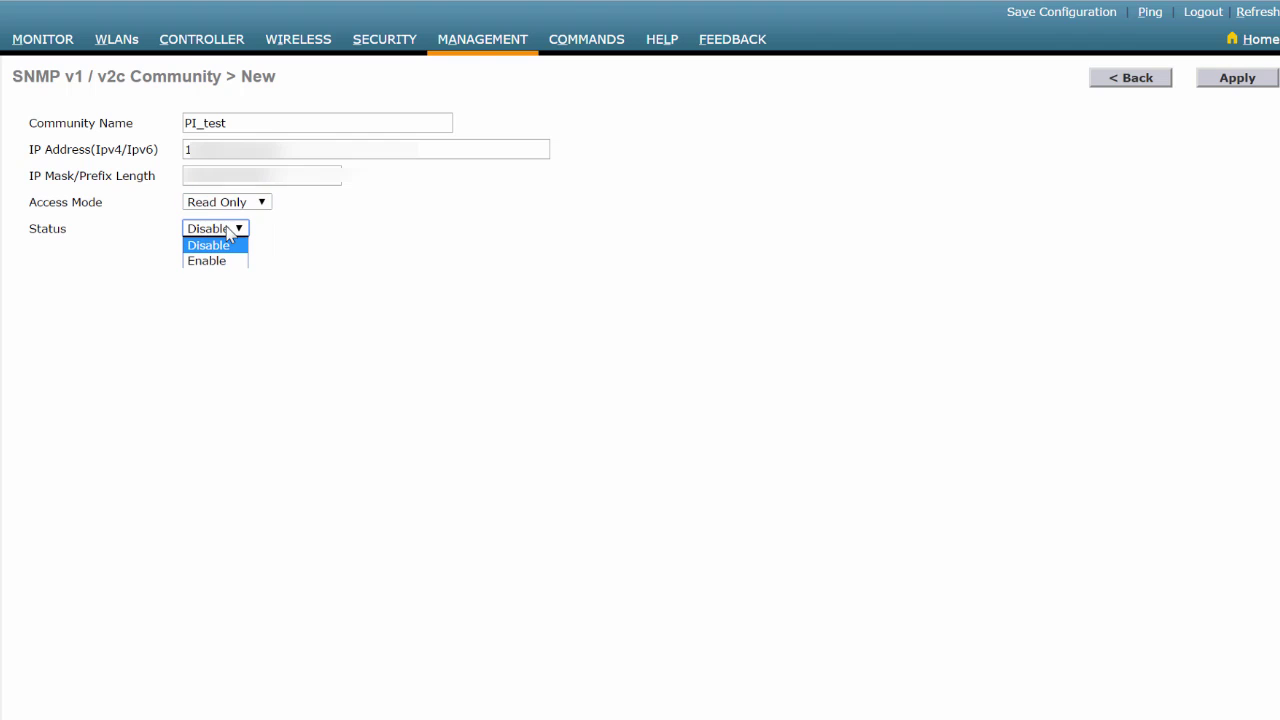
{"action": "left_click", "coordinate": [216, 262]}
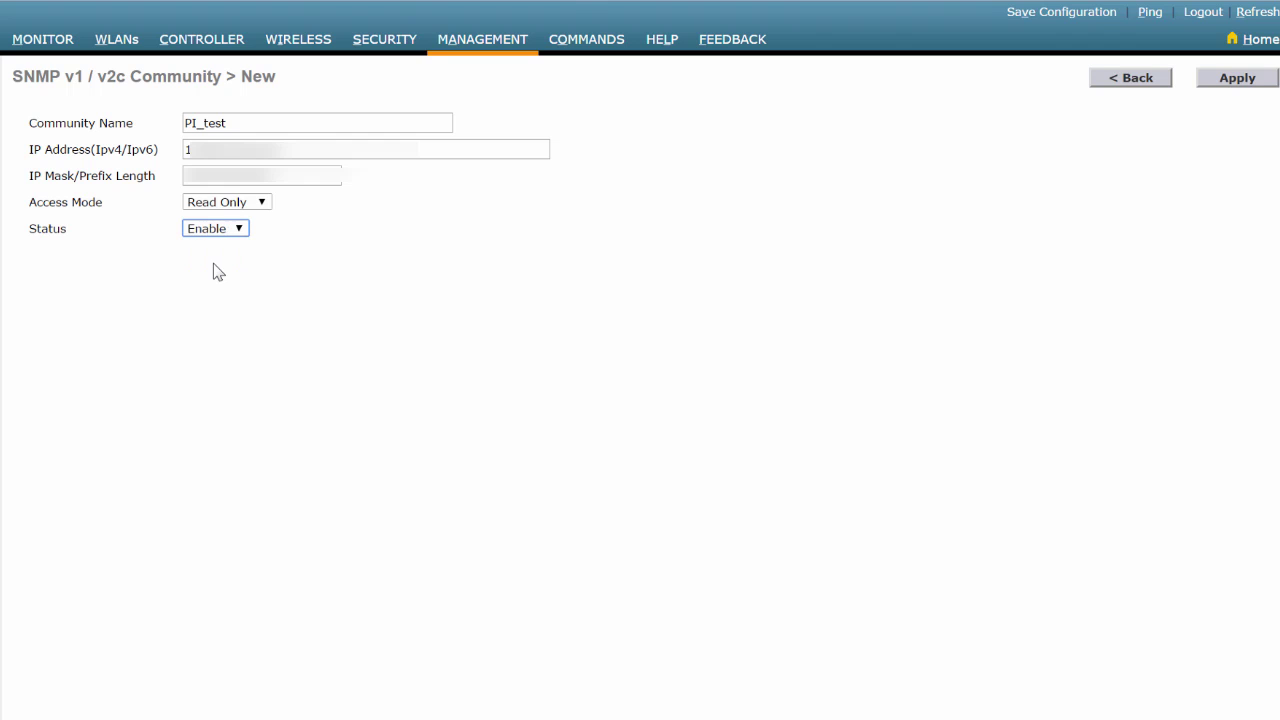
{"action": "left_click", "coordinate": [1236, 80]}
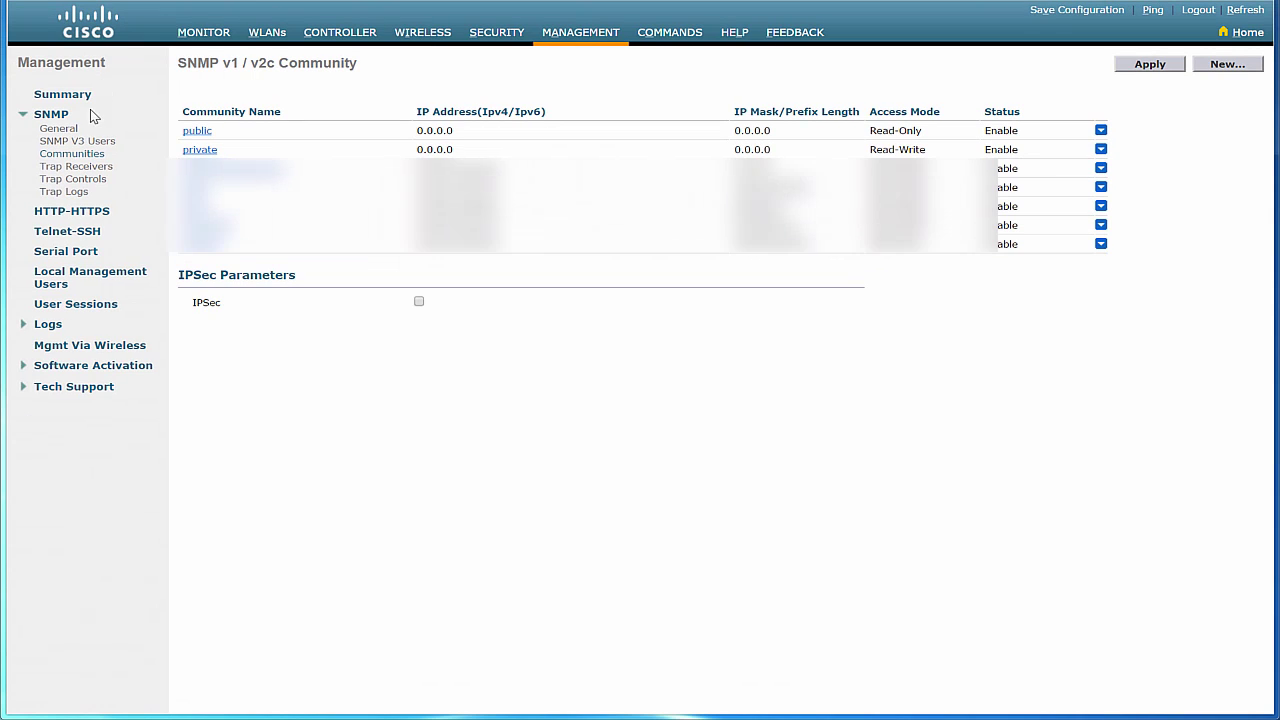
Create SNMPv3 user admin with read-write access and an HMAC-SHA authentication password.
{"action": "left_click", "coordinate": [80, 139]}
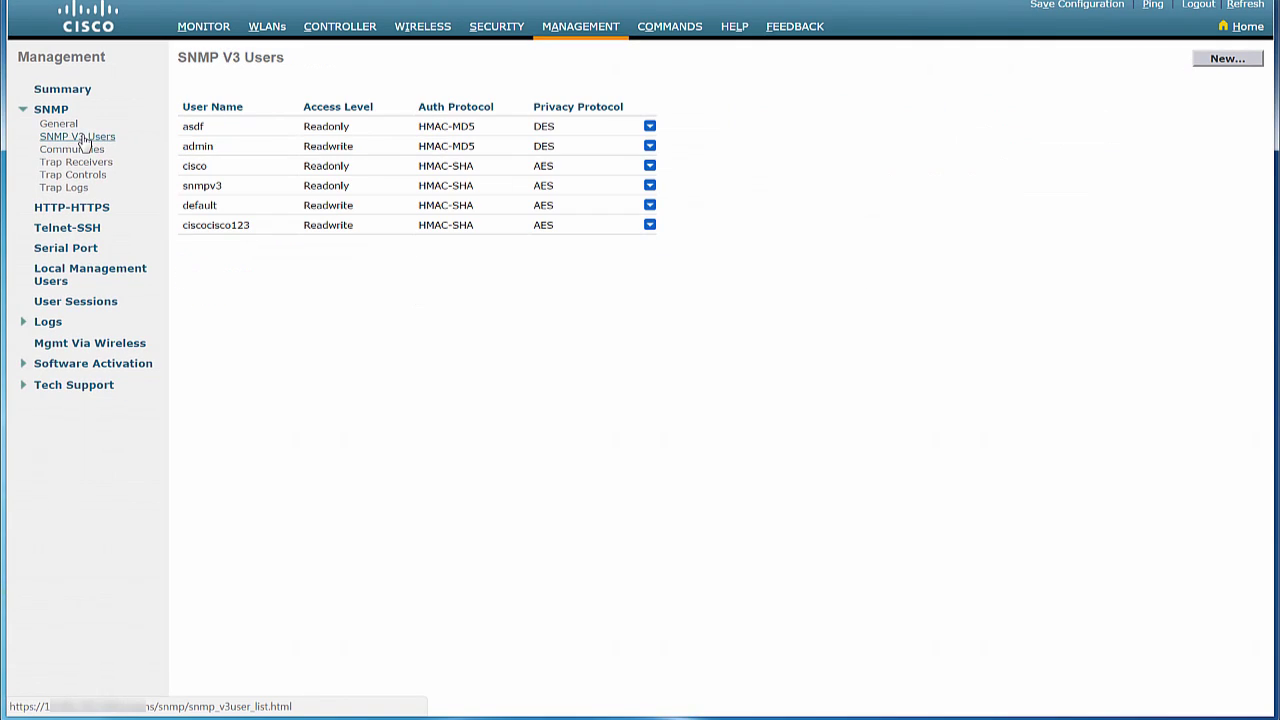
{"action": "left_click", "coordinate": [1216, 62]}
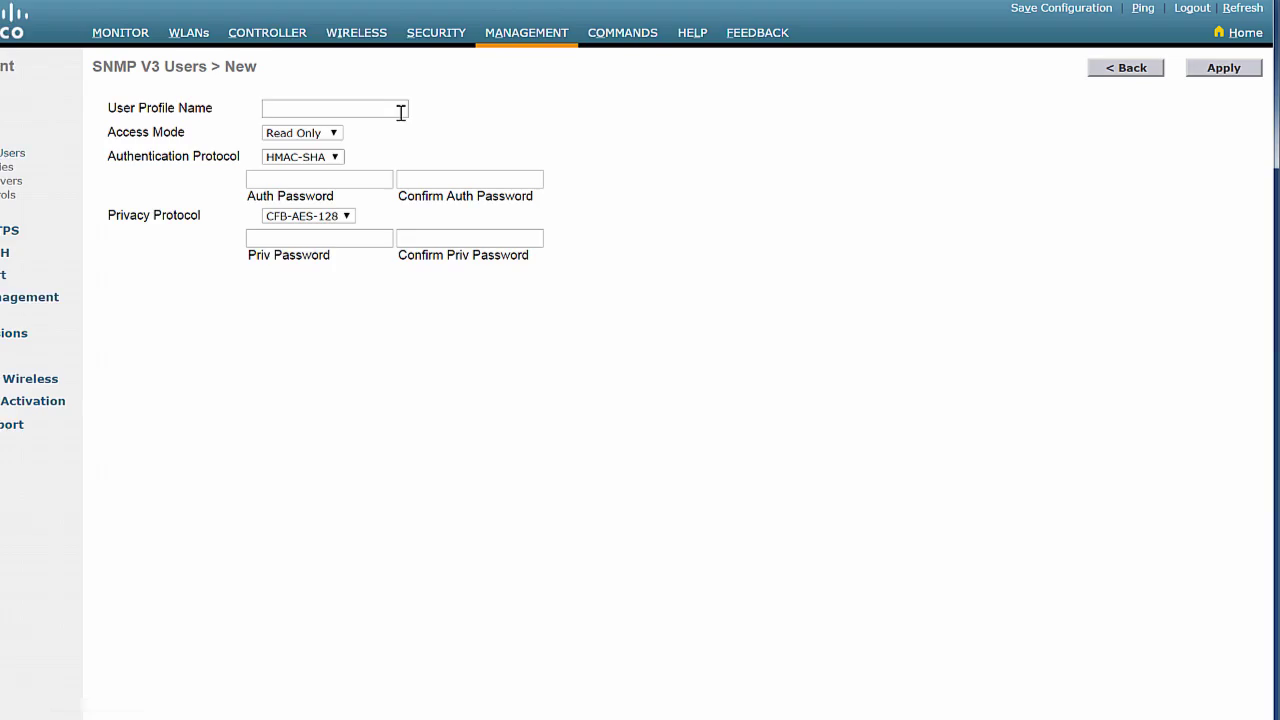
{"action": "left_click", "coordinate": [462, 97]}
{"action": "type", "text": "admin"}
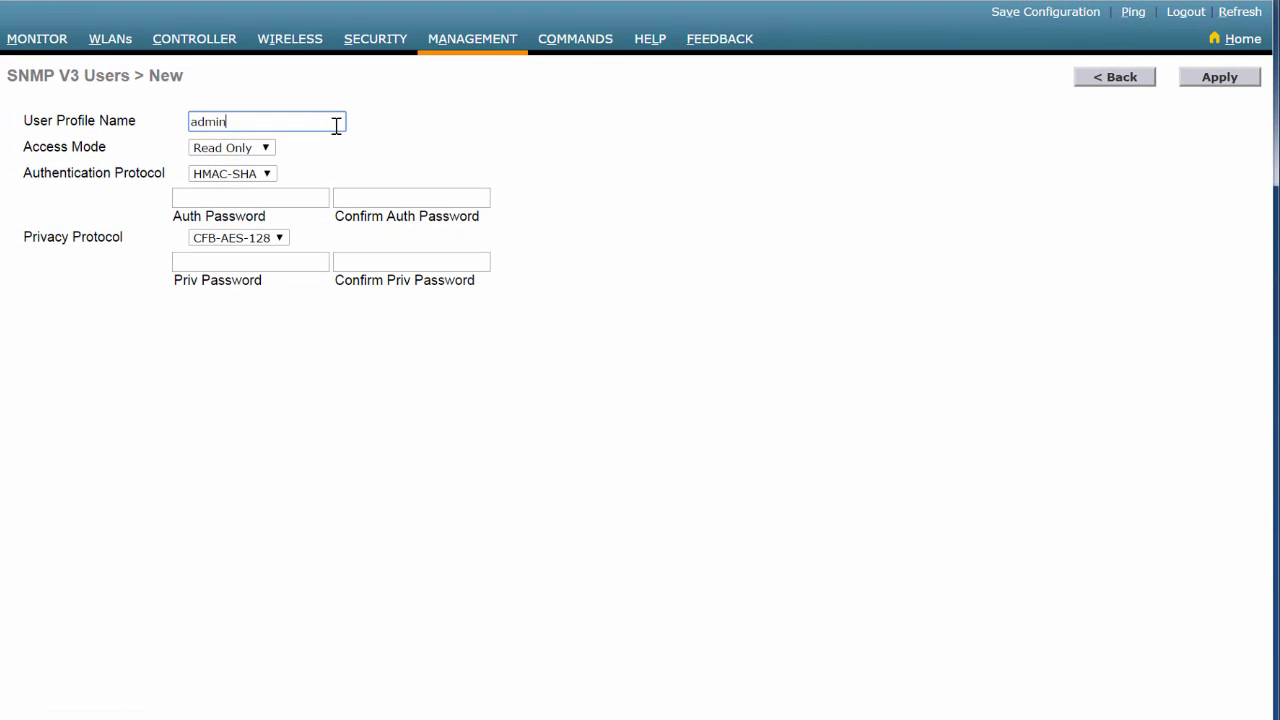
{"action": "left_click", "coordinate": [240, 158]}
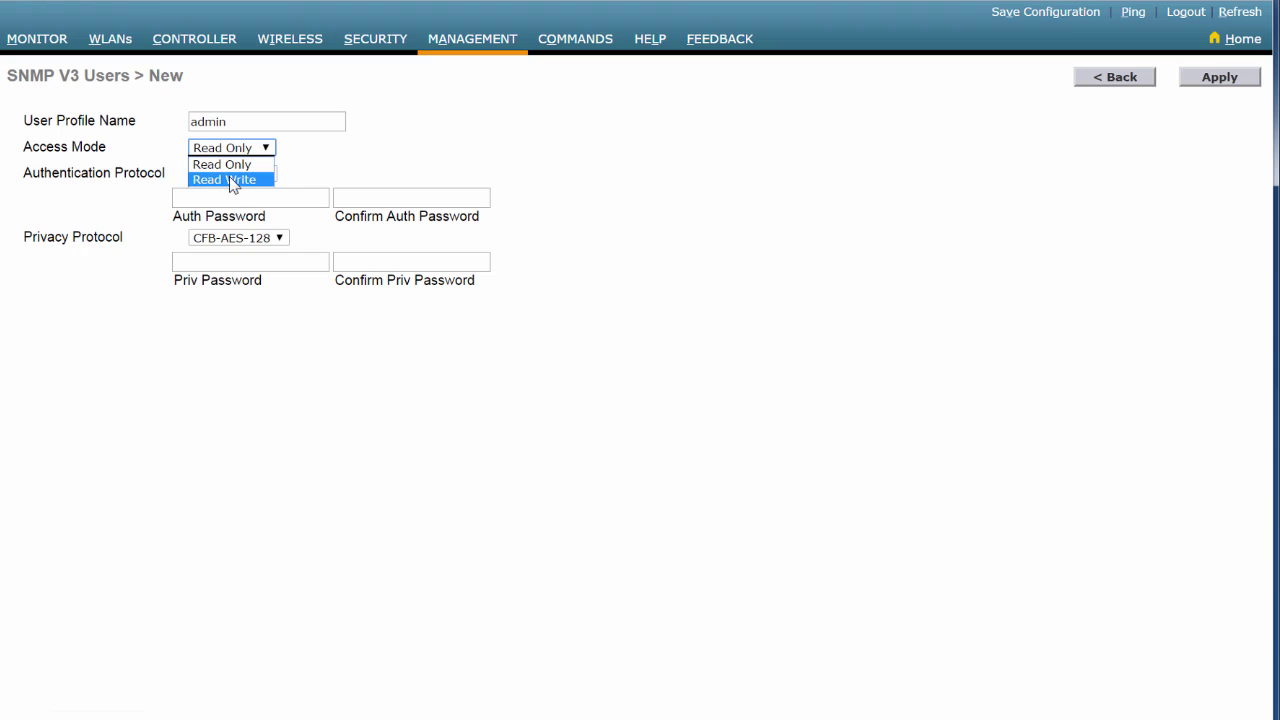
{"action": "left_click", "coordinate": [232, 180]}
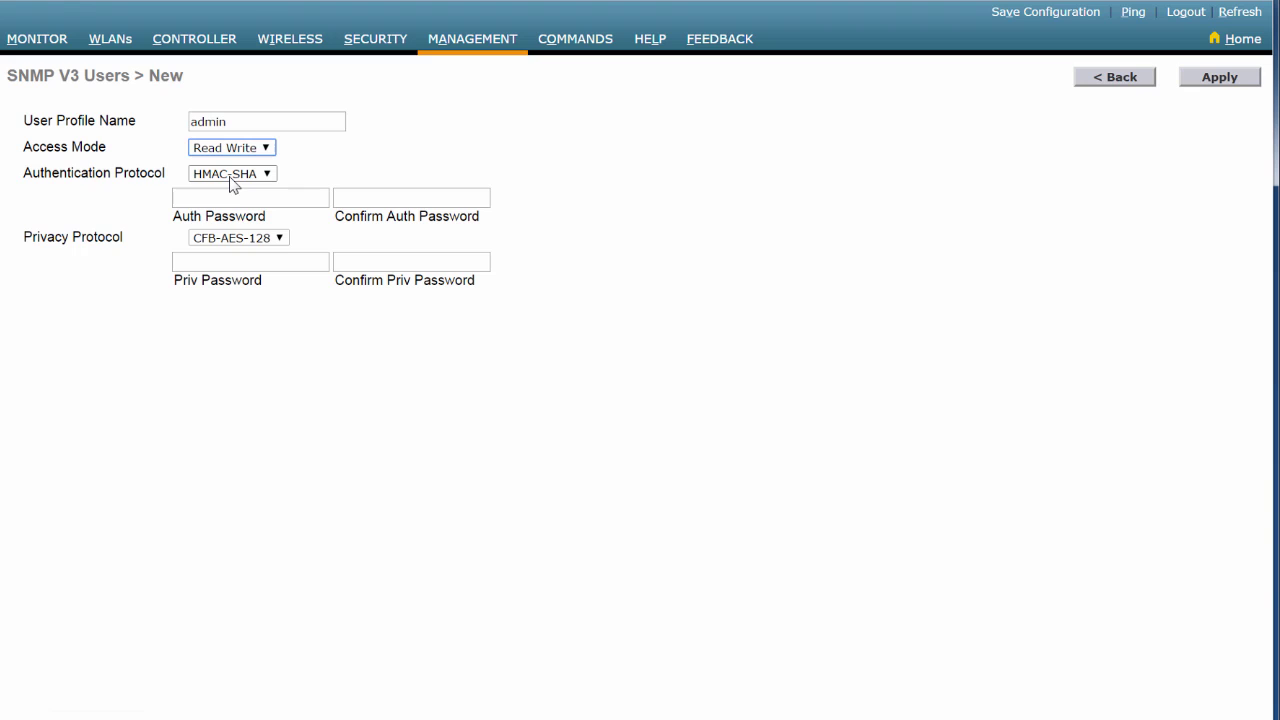
{"action": "left_click", "coordinate": [231, 180]}
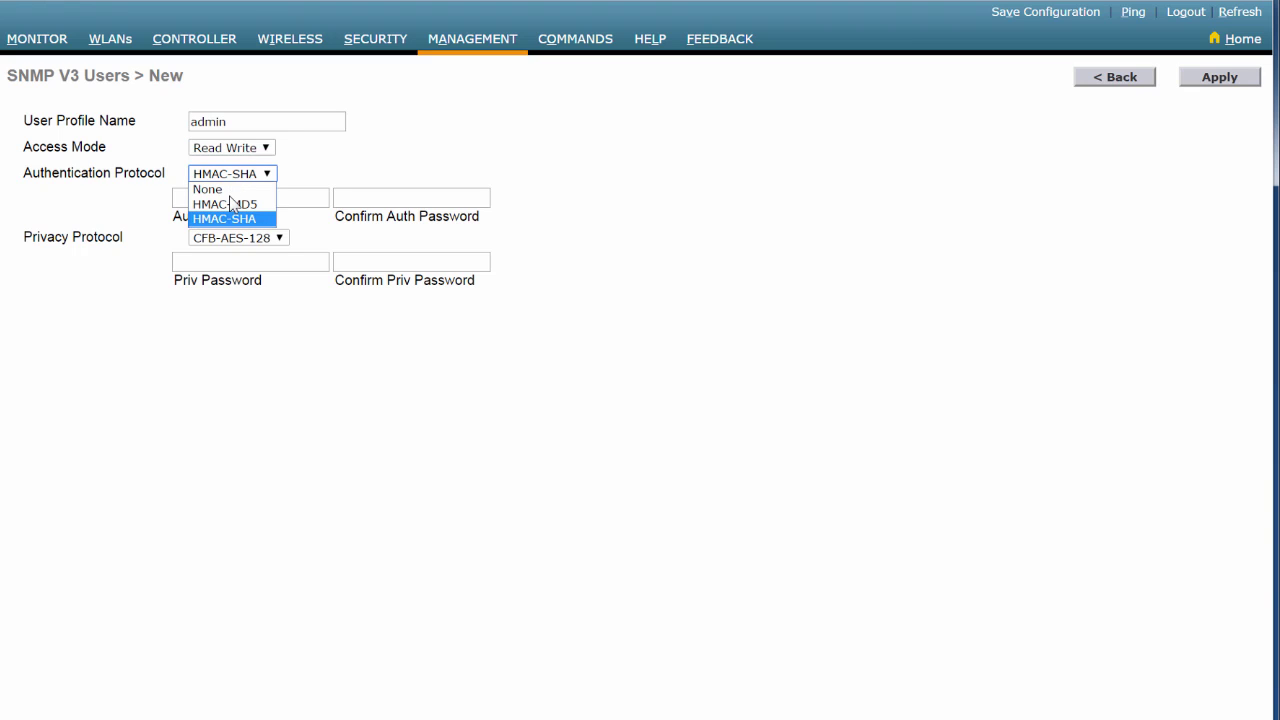
{"action": "left_click", "coordinate": [228, 218]}
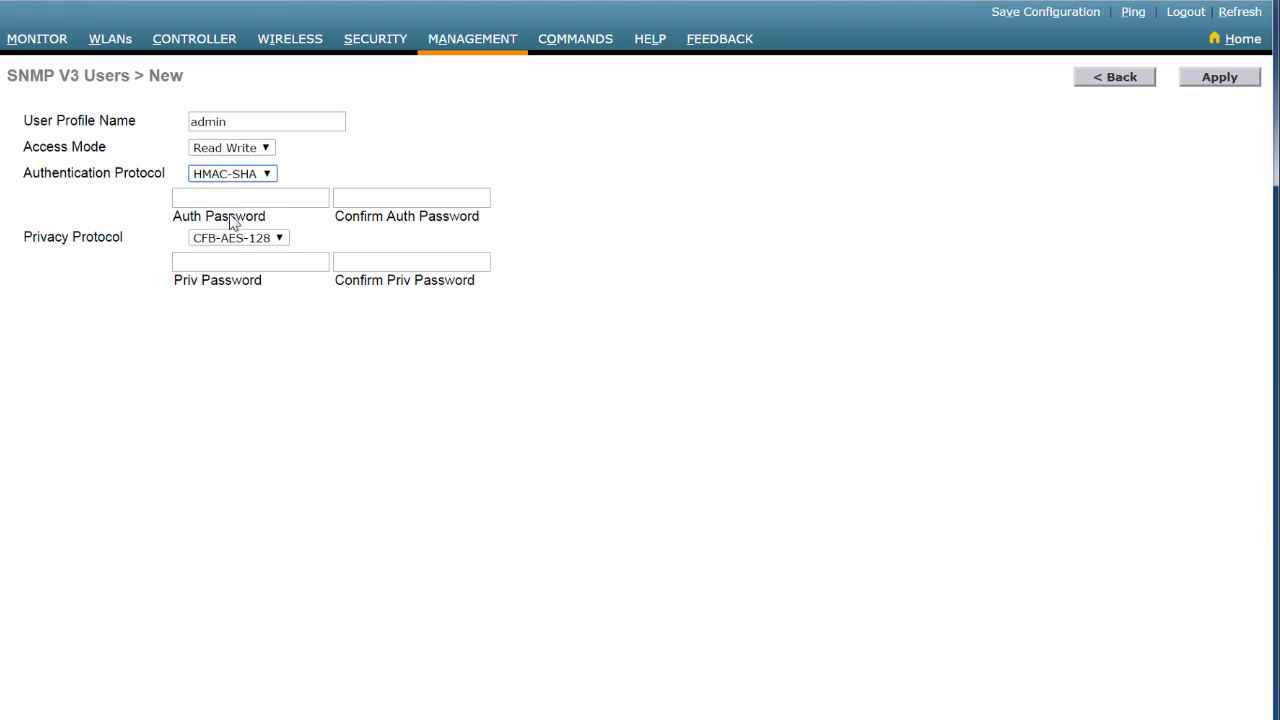
{"action": "left_click", "coordinate": [240, 198]}
{"action": "type", "text": "•••••••"}
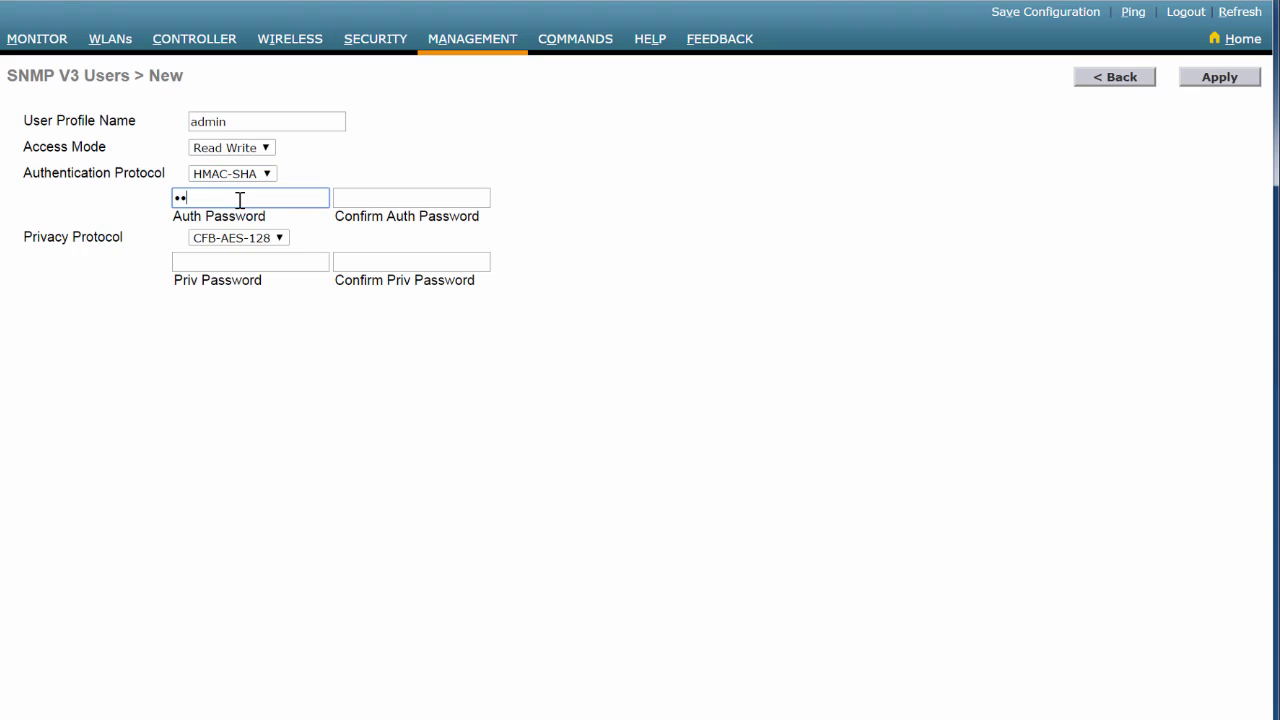
{"action": "type", "text": "••"}
{"action": "key", "text": "Tab"}
{"action": "type", "text": "•••••••••"}
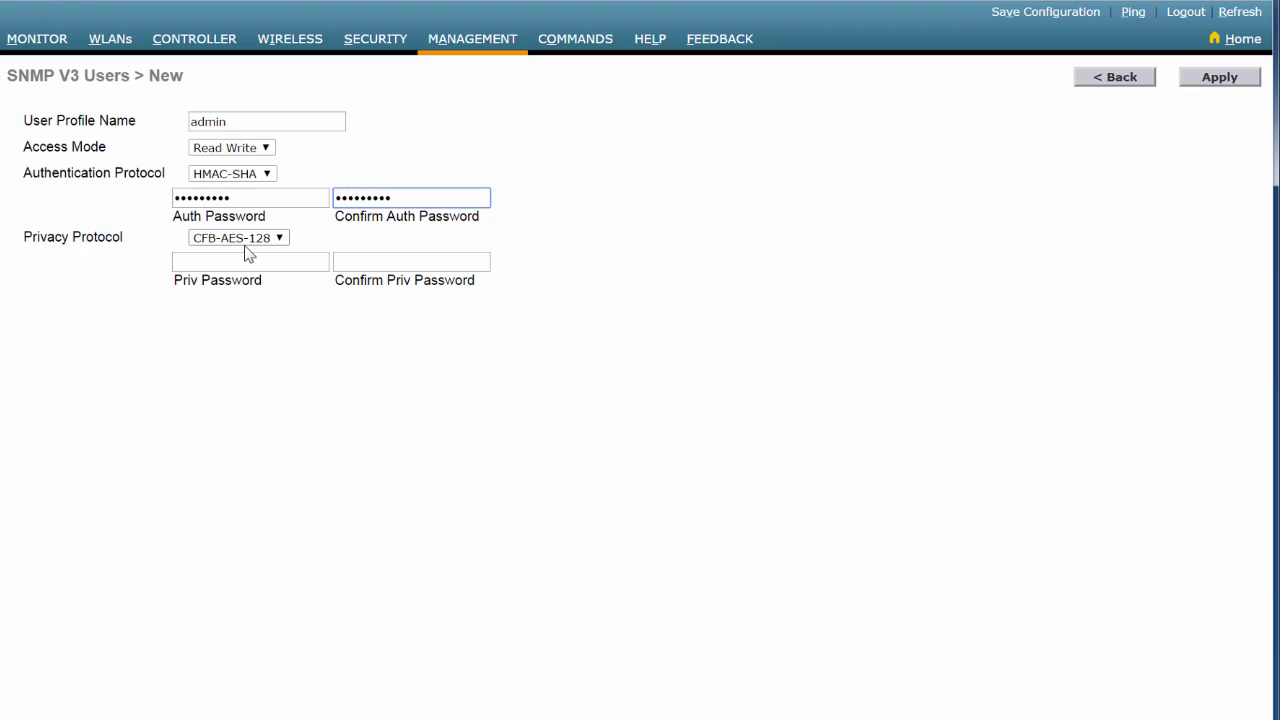
Set CBC-DES privacy with a confirmed privacy password and apply the new user.
{"action": "left_click", "coordinate": [246, 244]}
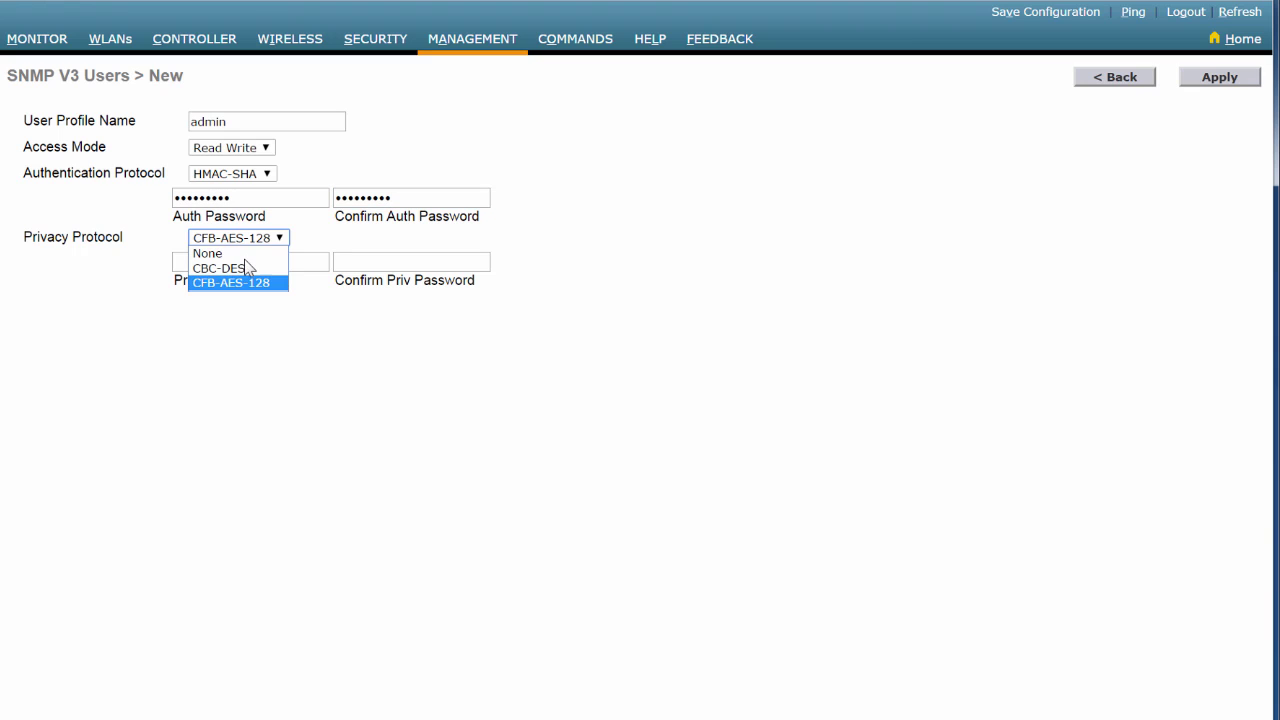
{"action": "left_click", "coordinate": [246, 268]}
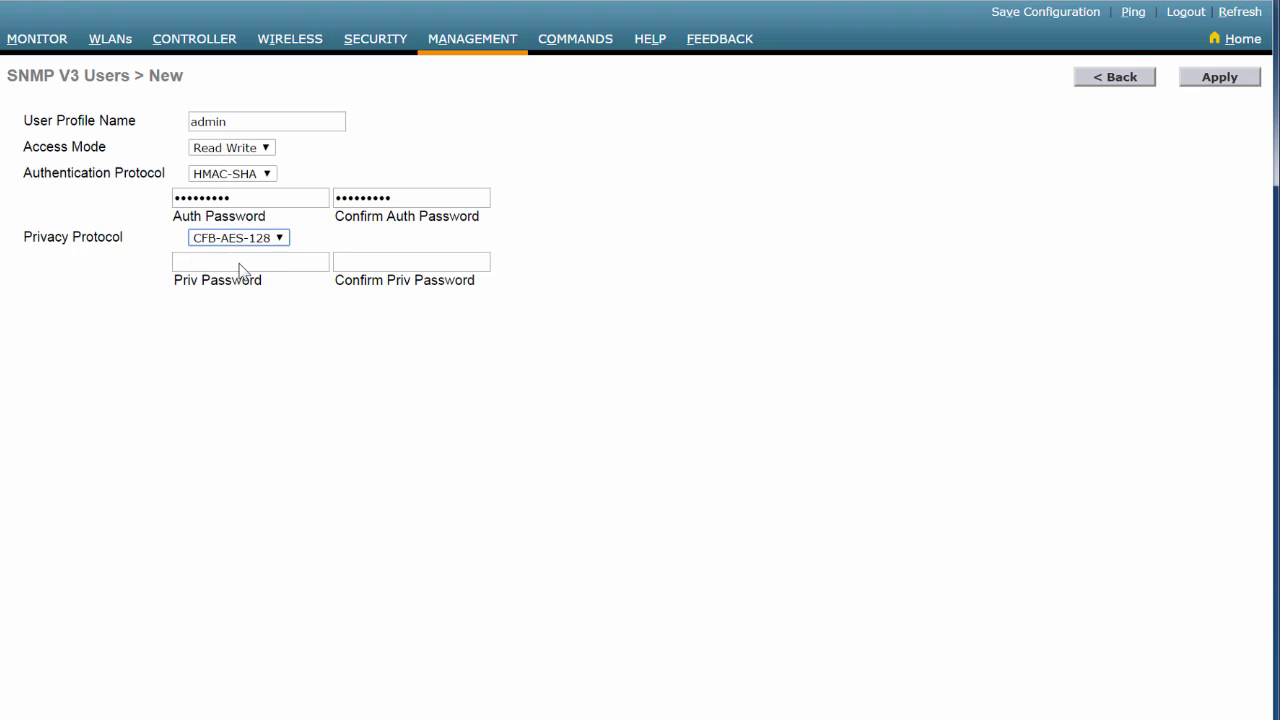
{"action": "left_click", "coordinate": [241, 263]}
{"action": "type", "text": "•••••••••"}
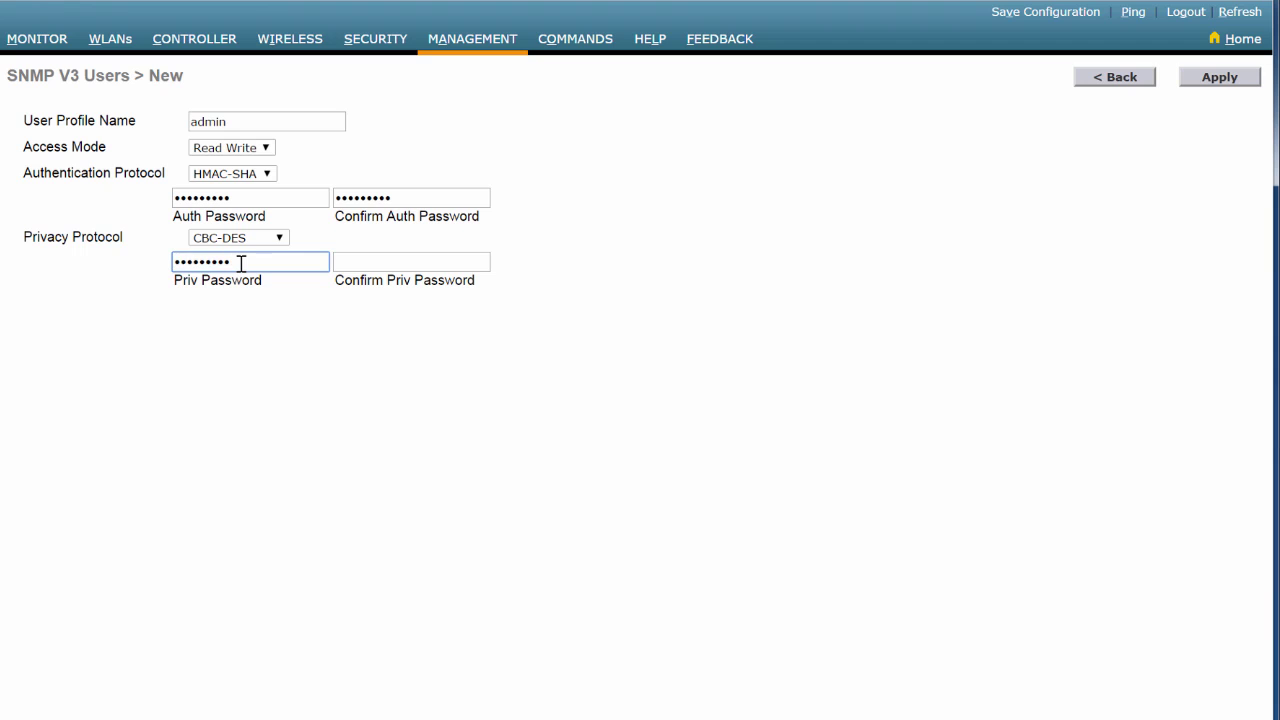
{"action": "key", "text": "Tab"}
{"action": "type", "text": "•••••••••"}
{"action": "left_click", "coordinate": [1224, 80]}
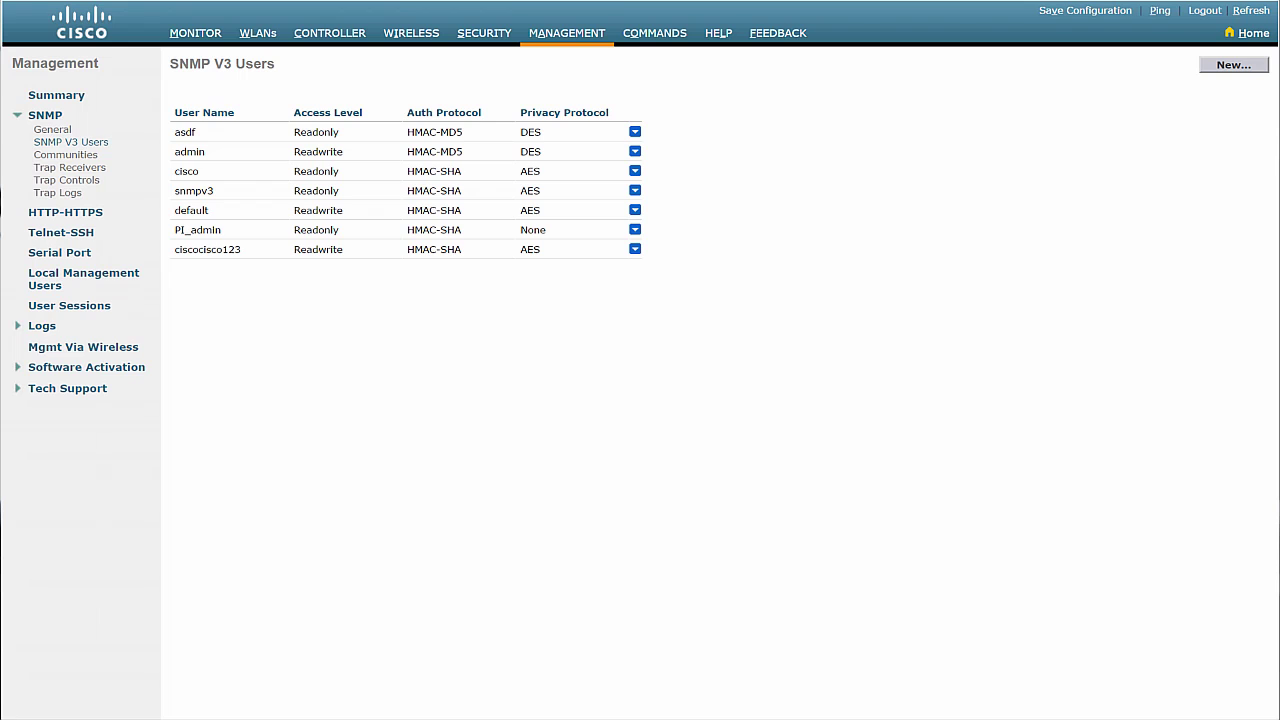
Enable all traps on the Client tab of SNMP Trap Controls with Select All.
{"action": "left_click", "coordinate": [64, 180]}
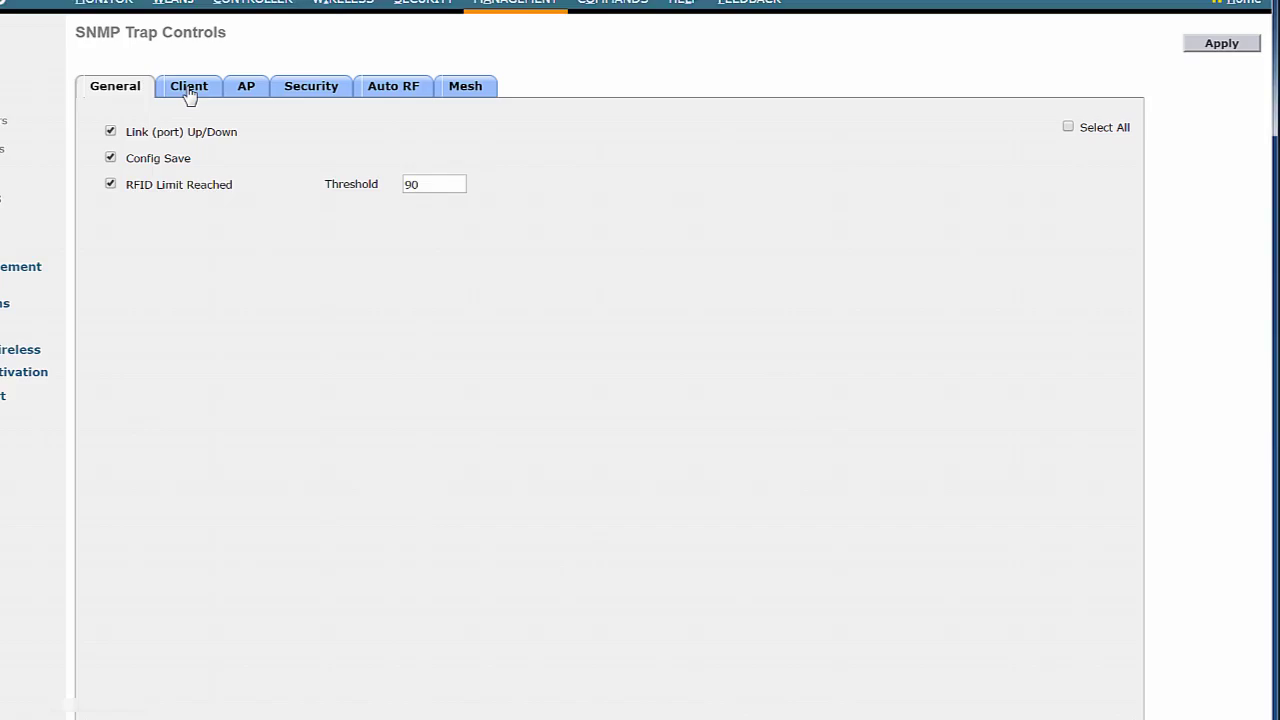
{"action": "left_click", "coordinate": [190, 90]}
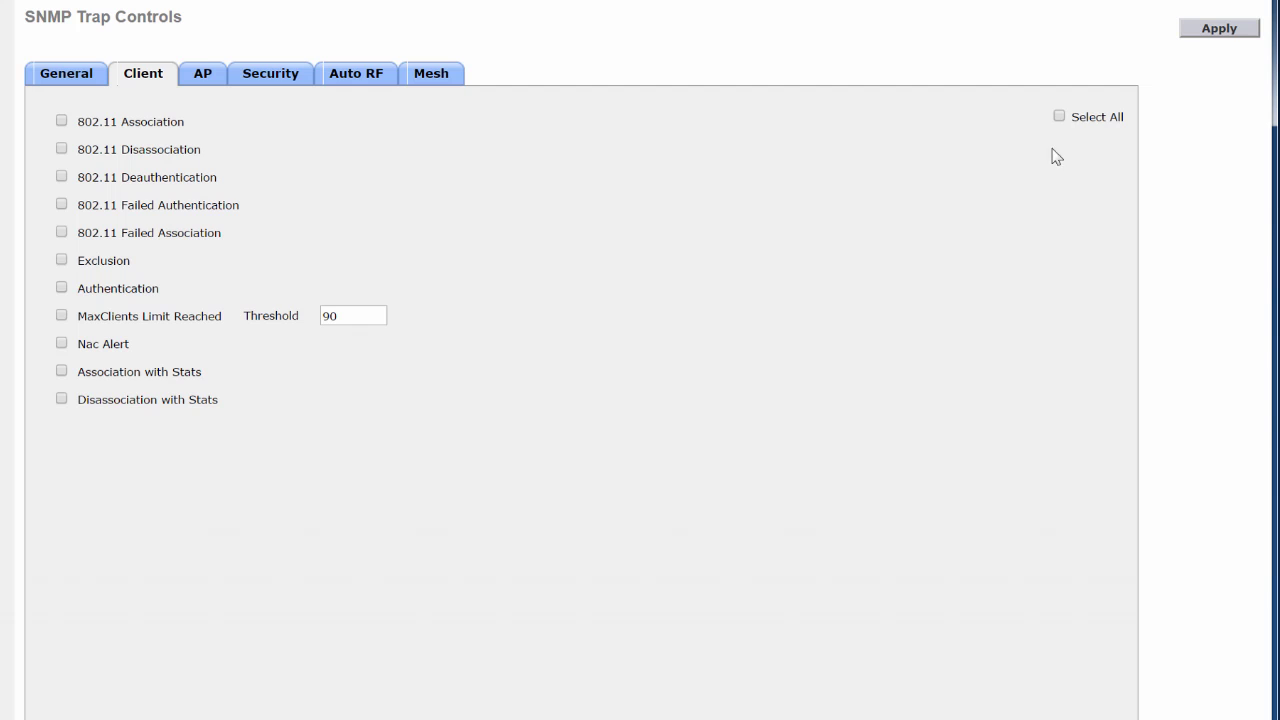
{"action": "left_click", "coordinate": [1059, 117]}
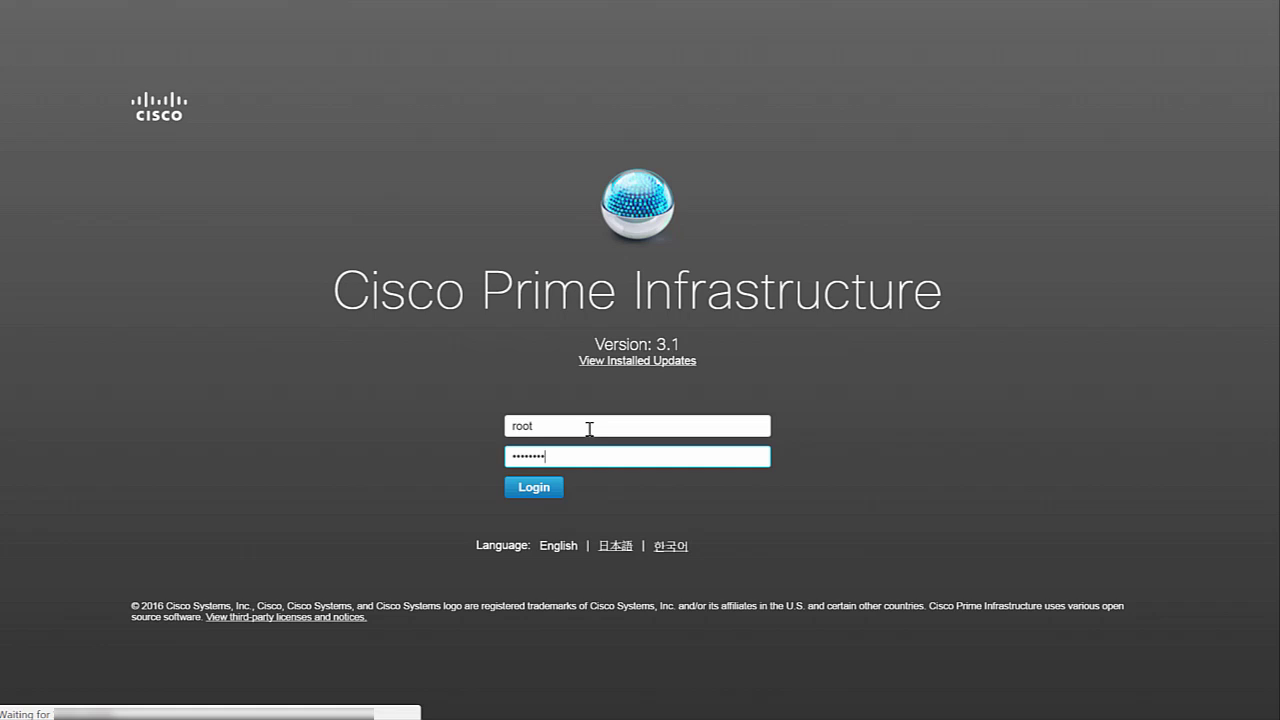
Log in to Prime Infrastructure and bring up the Network Devices add-device choices.
{"action": "key", "text": "Return"}
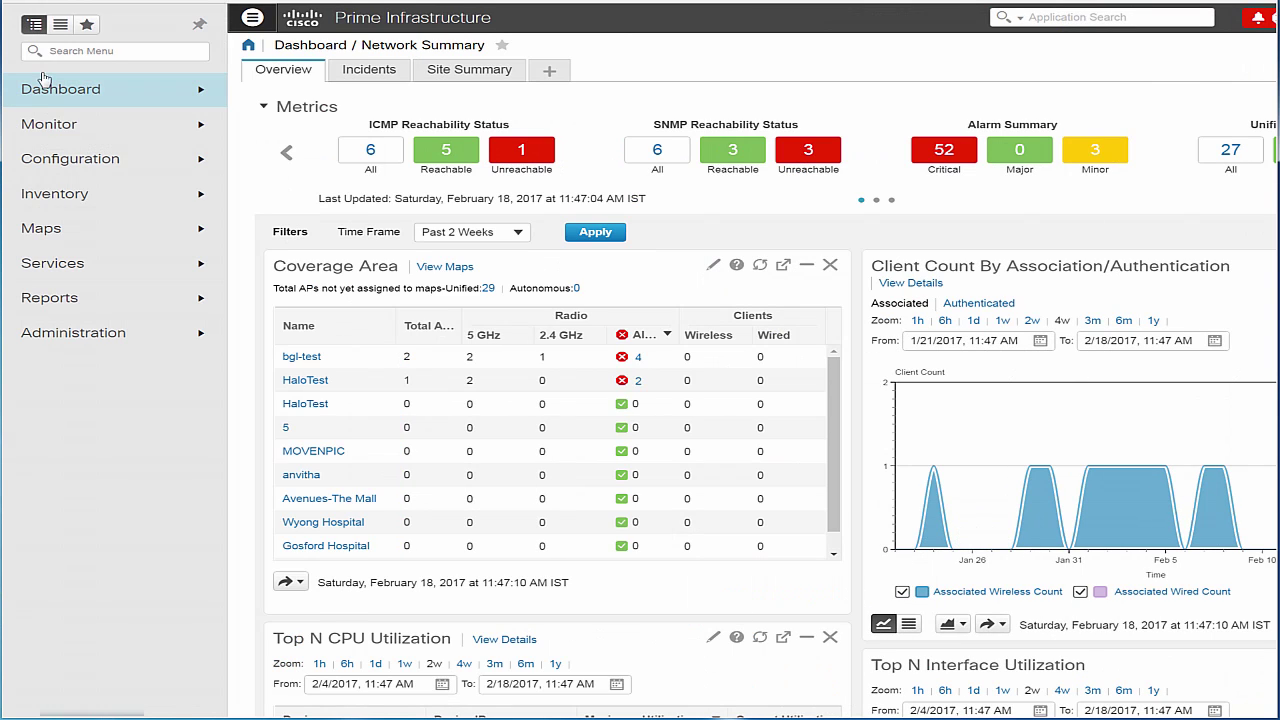
{"action": "mouse_move", "coordinate": [42, 165]}
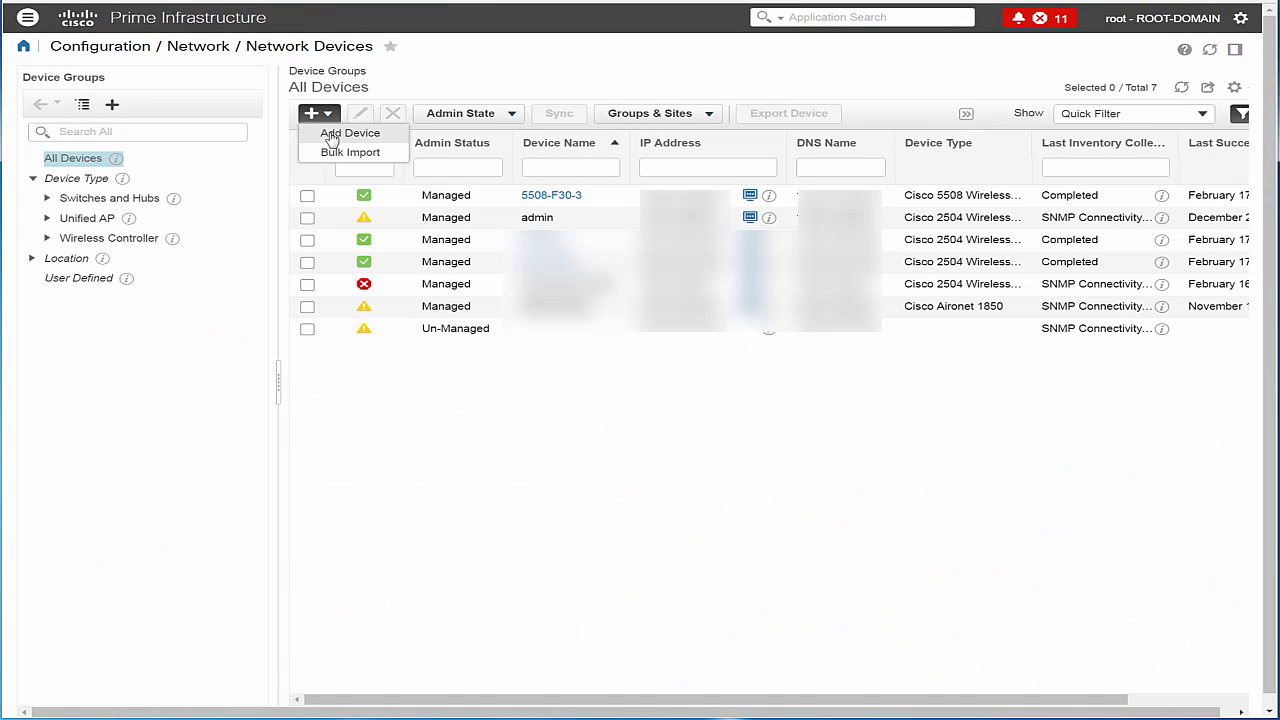
Start a new device with the controller's IP address pasted in and License Level Full.
{"action": "left_click", "coordinate": [332, 136]}
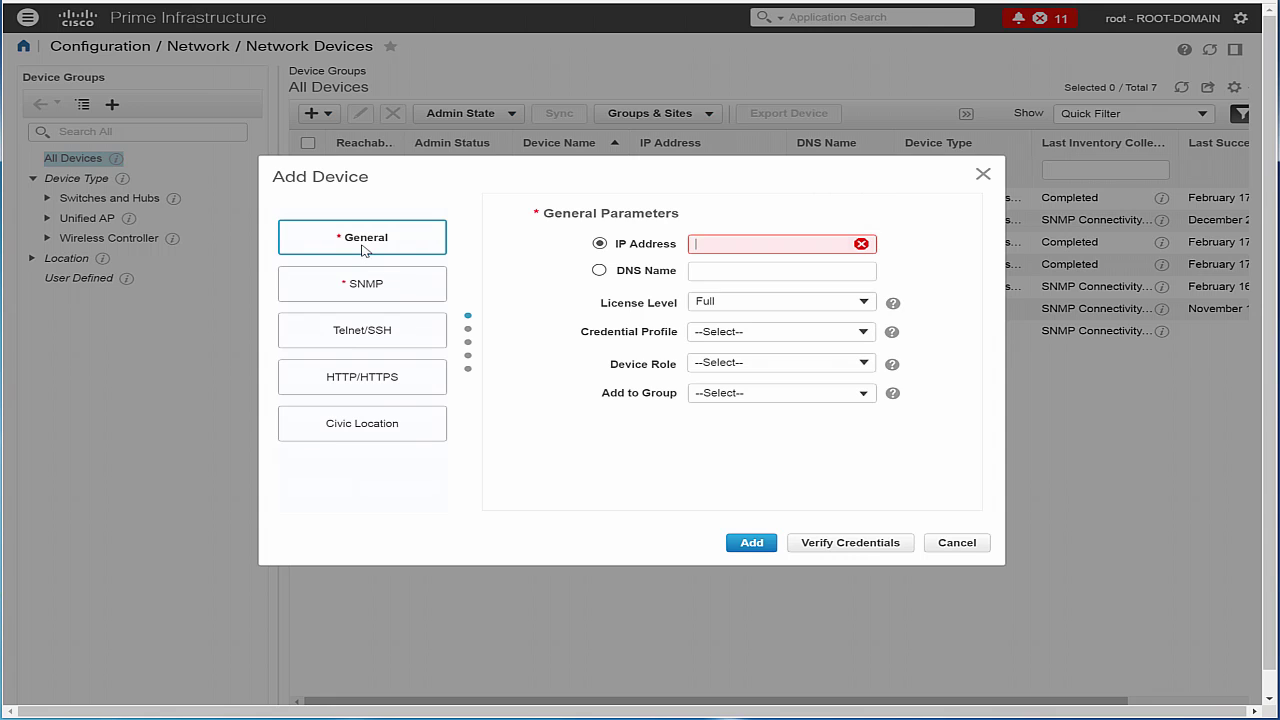
{"action": "key", "text": "ctrl+v"}
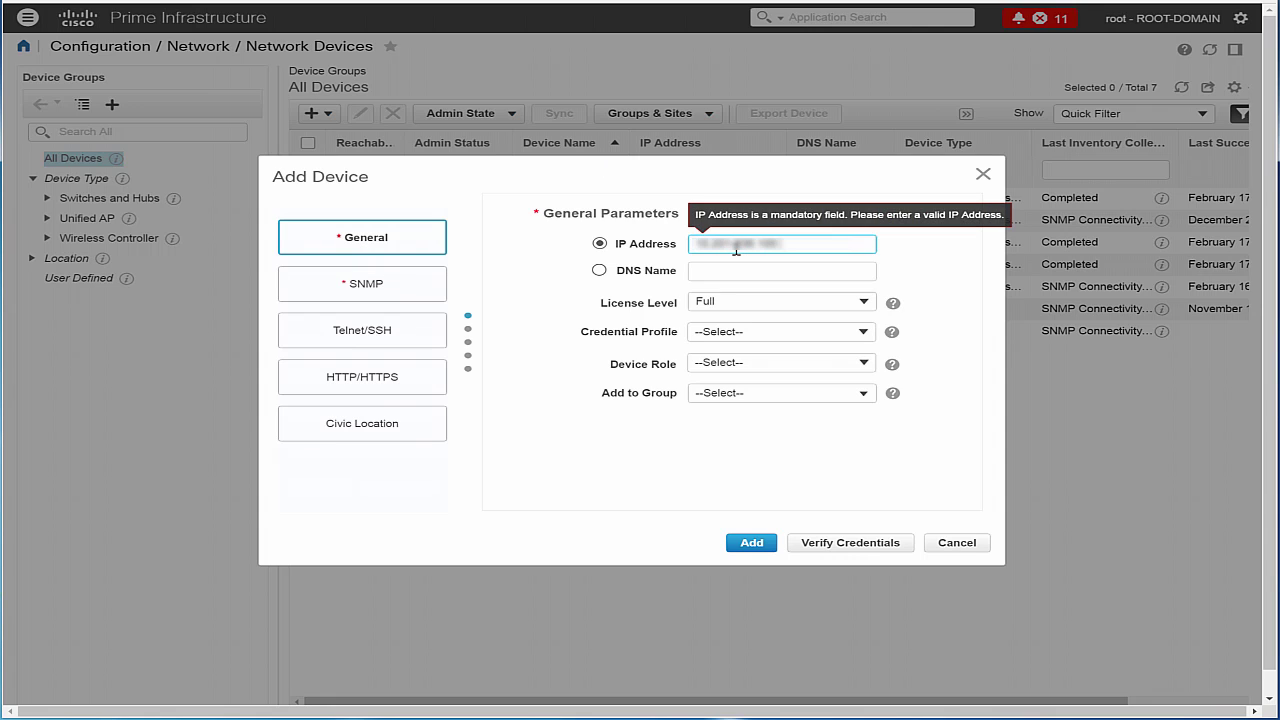
{"action": "left_click", "coordinate": [716, 310]}
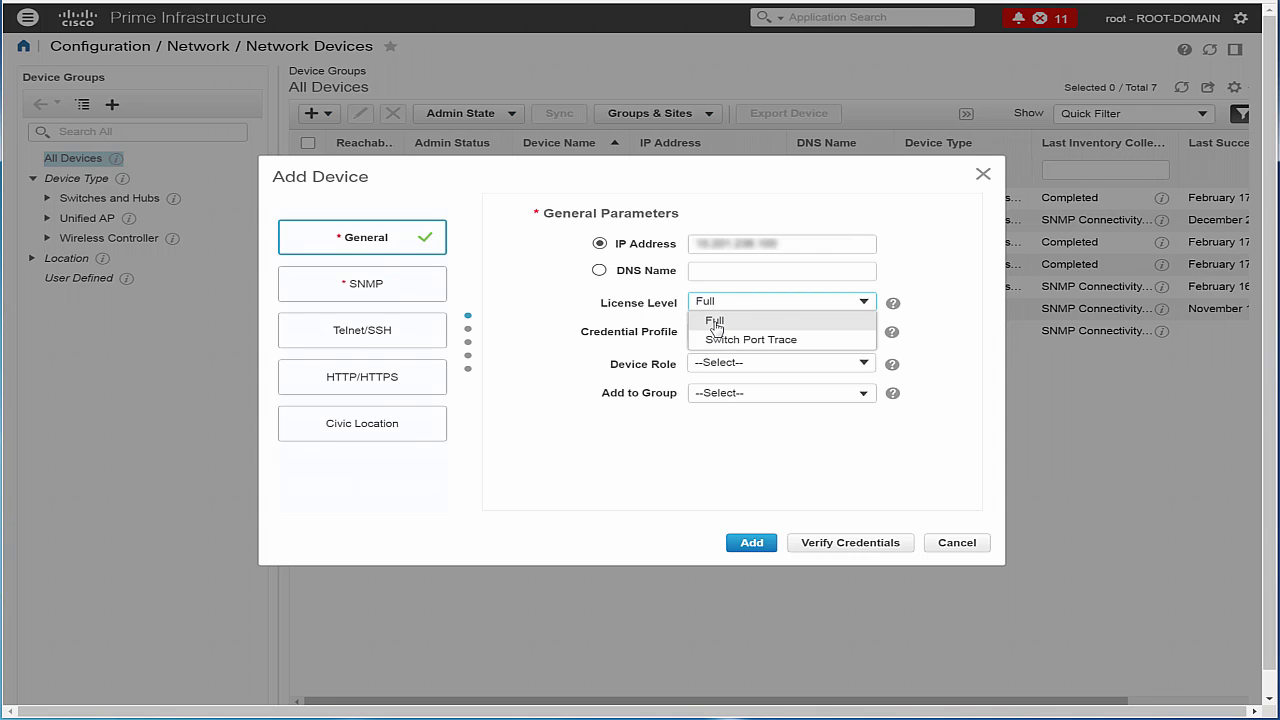
{"action": "left_click", "coordinate": [715, 322]}
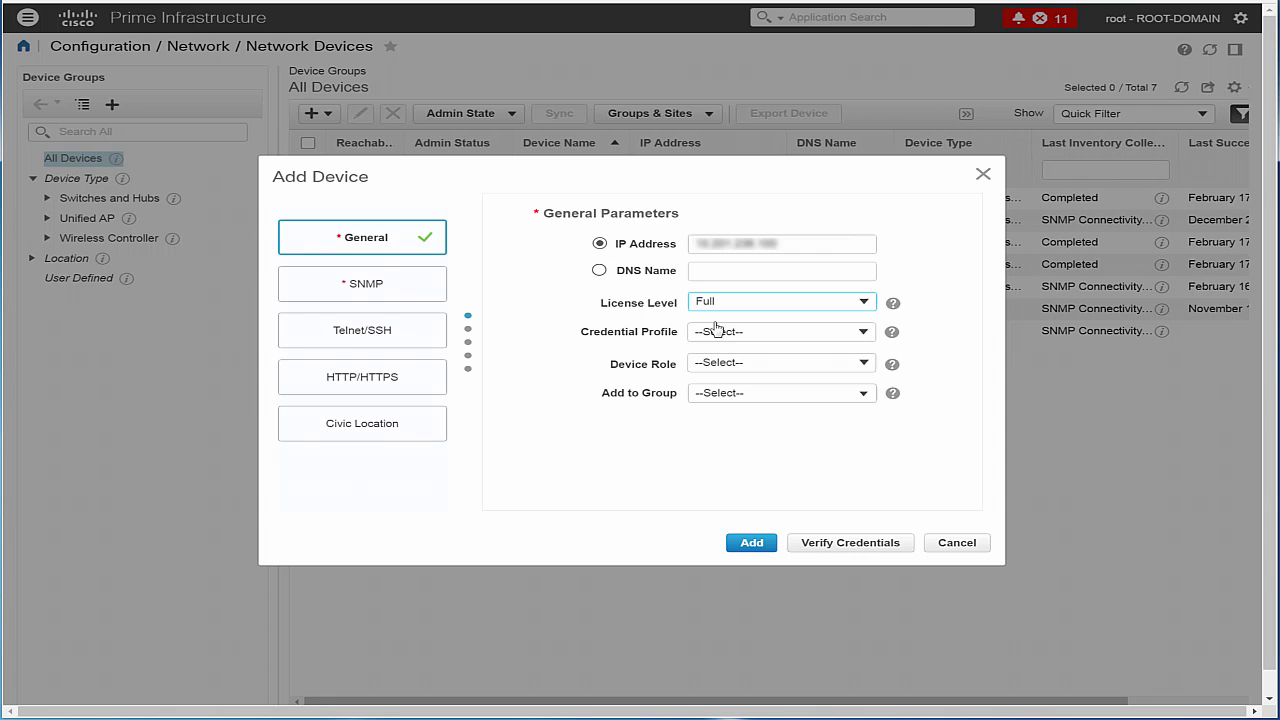
Set the new device's SNMP version to v2c.
{"action": "left_click", "coordinate": [384, 289]}
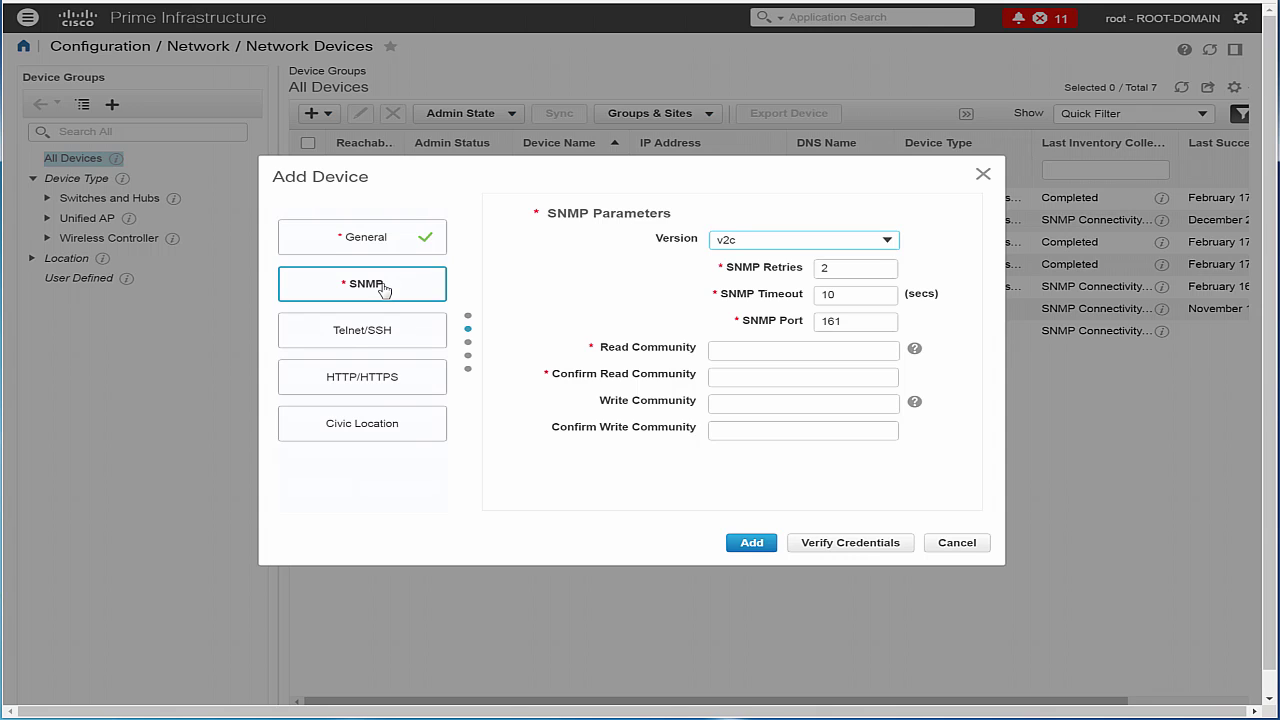
{"action": "left_click", "coordinate": [889, 244]}
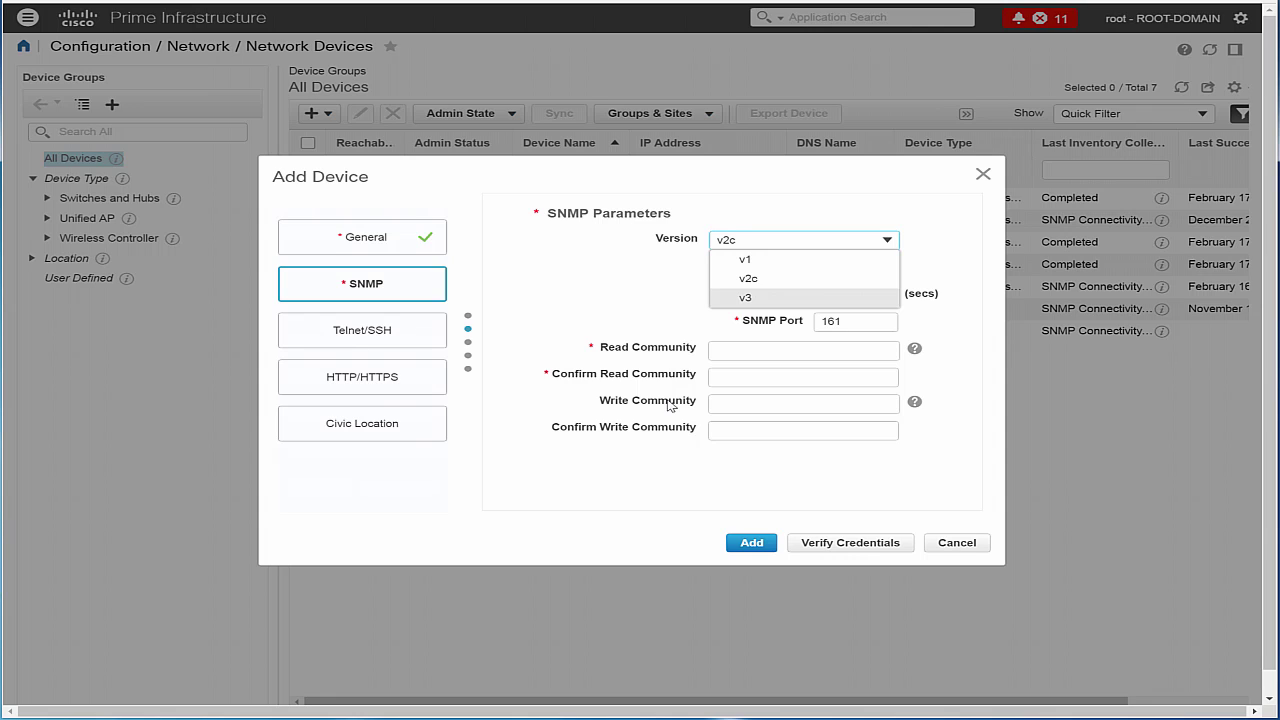
{"action": "left_click", "coordinate": [826, 300]}
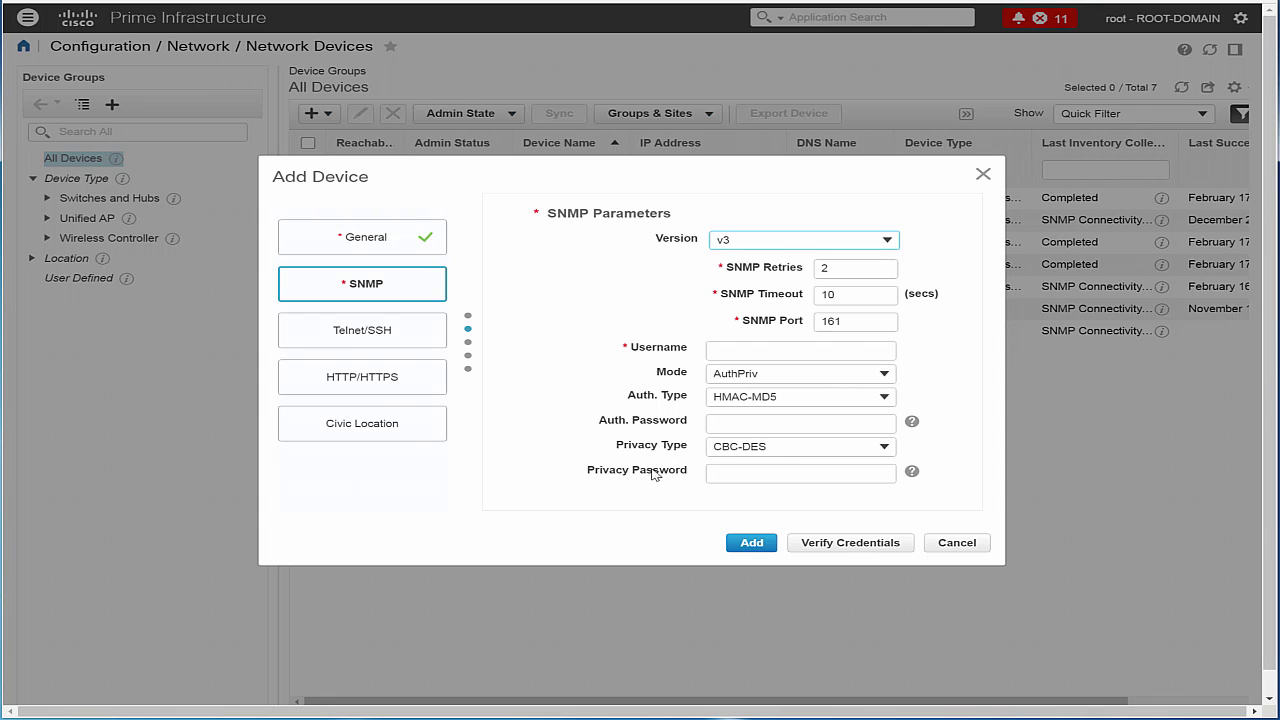
{"action": "left_click", "coordinate": [886, 242]}
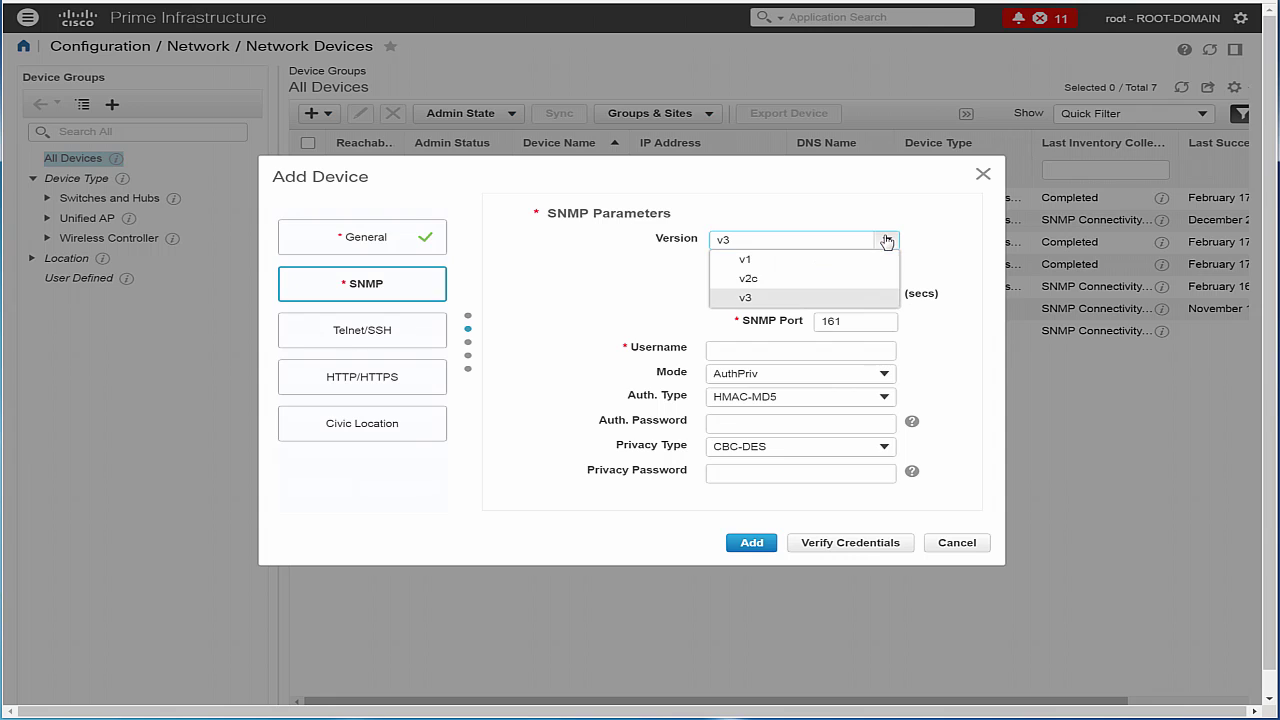
{"action": "left_click", "coordinate": [819, 286]}
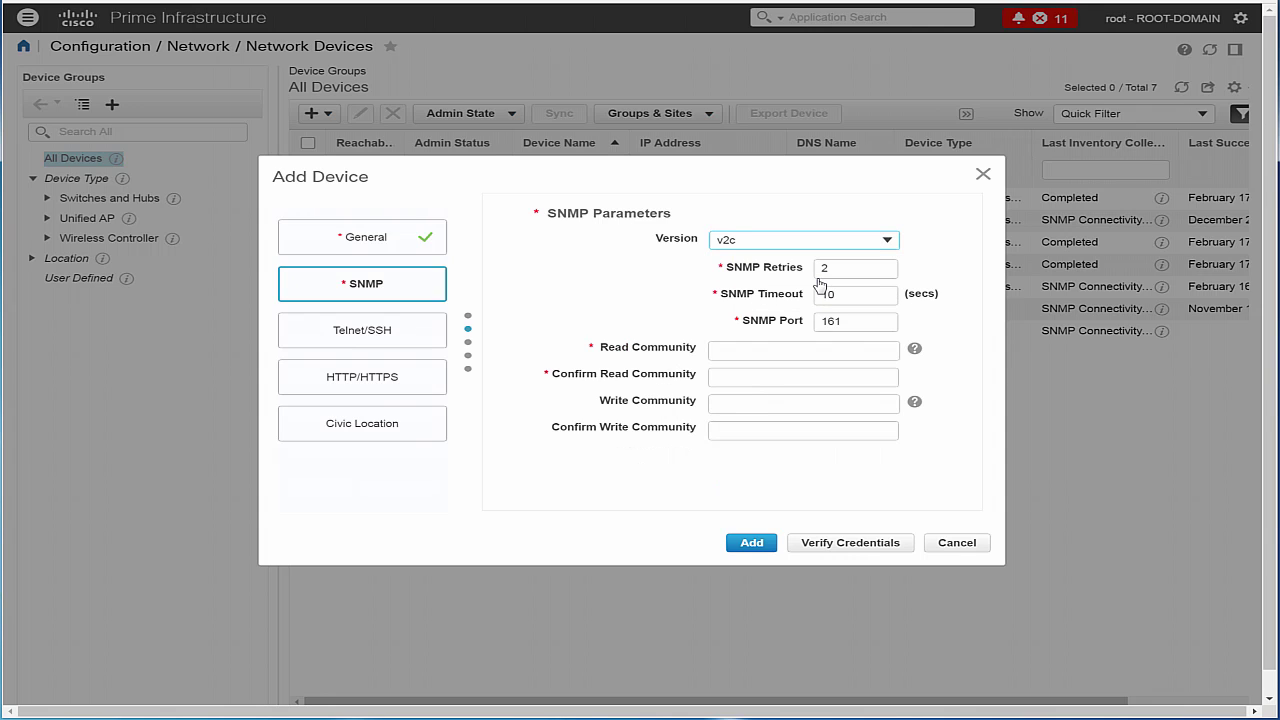
Enter and confirm the read and write community strings.
{"action": "left_click", "coordinate": [725, 347]}
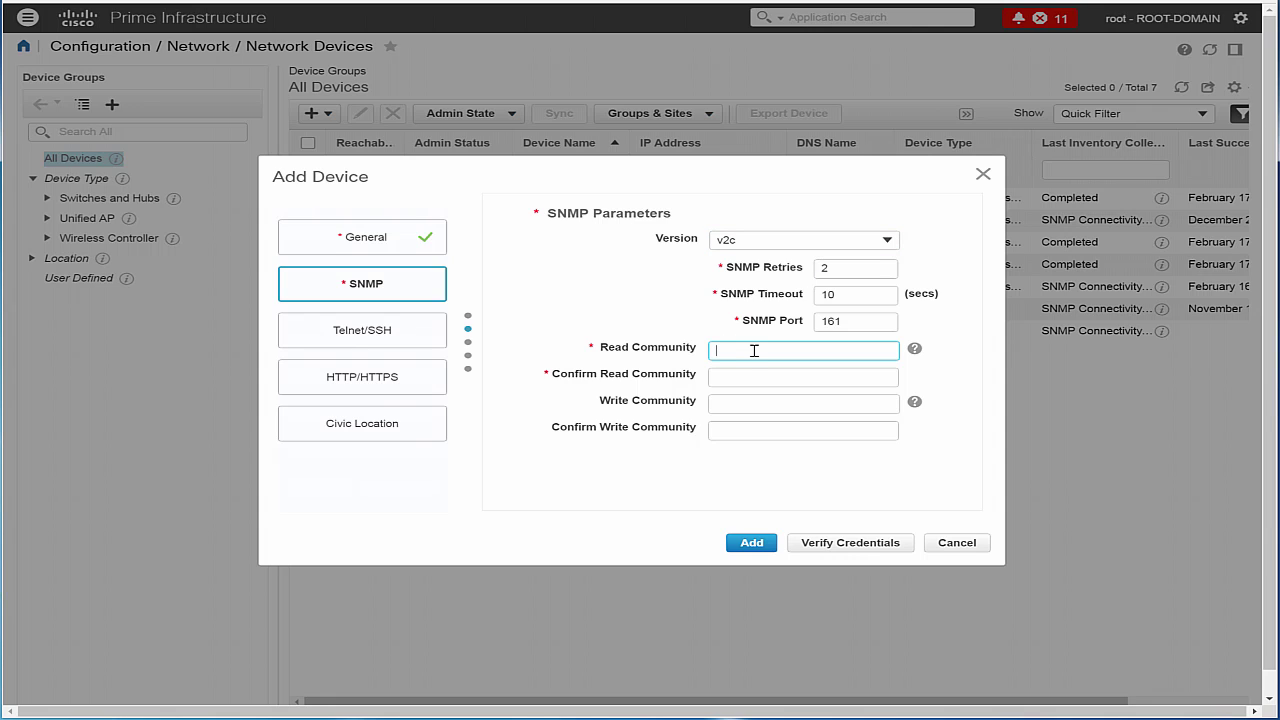
{"action": "type", "text": "cisco123"}
{"action": "left_click", "coordinate": [750, 380]}
{"action": "type", "text": "cisco123"}
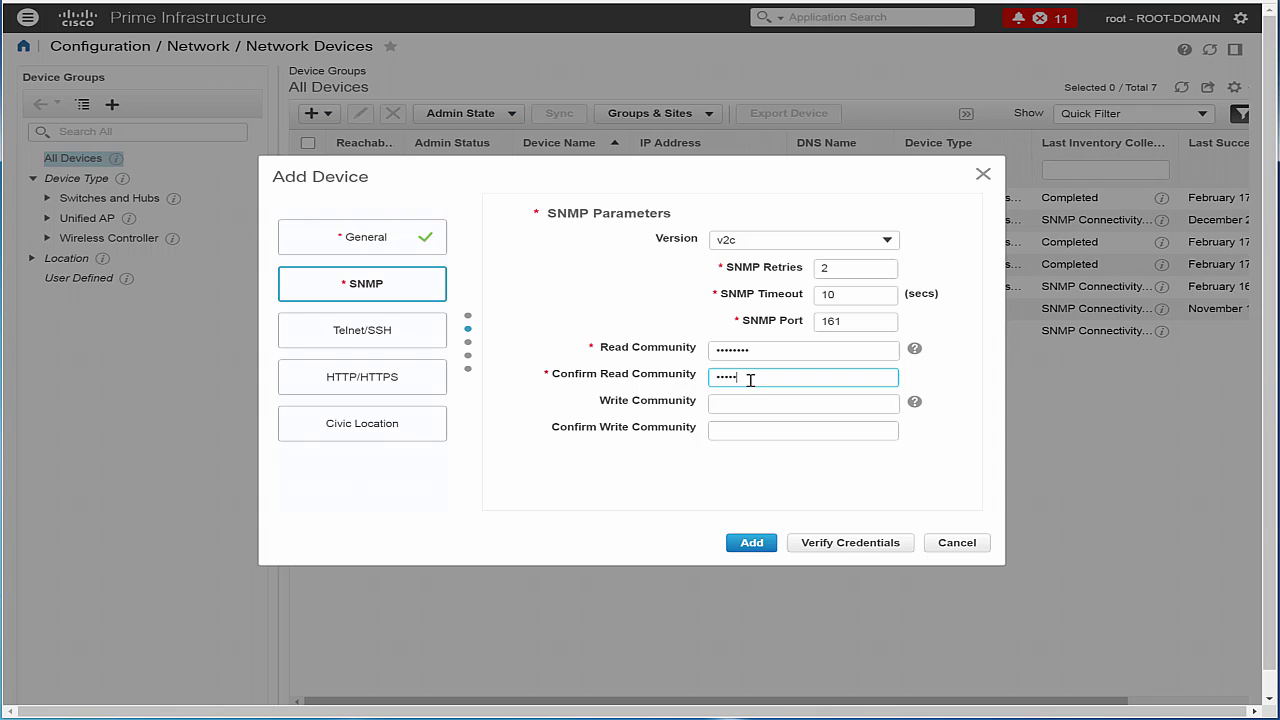
{"action": "key", "text": "Tab"}
{"action": "type", "text": "cisco123"}
{"action": "key", "text": "Tab"}
{"action": "type", "text": "cisco123"}
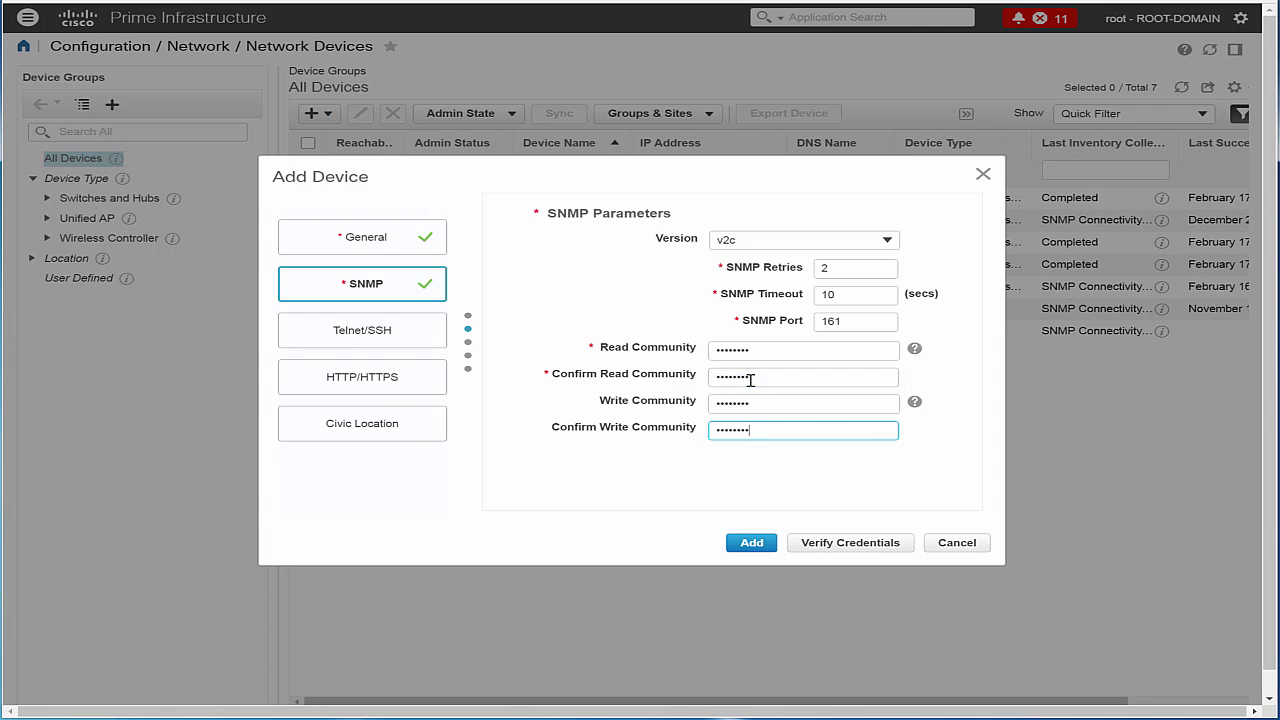
{"action": "left_click", "coordinate": [504, 391]}
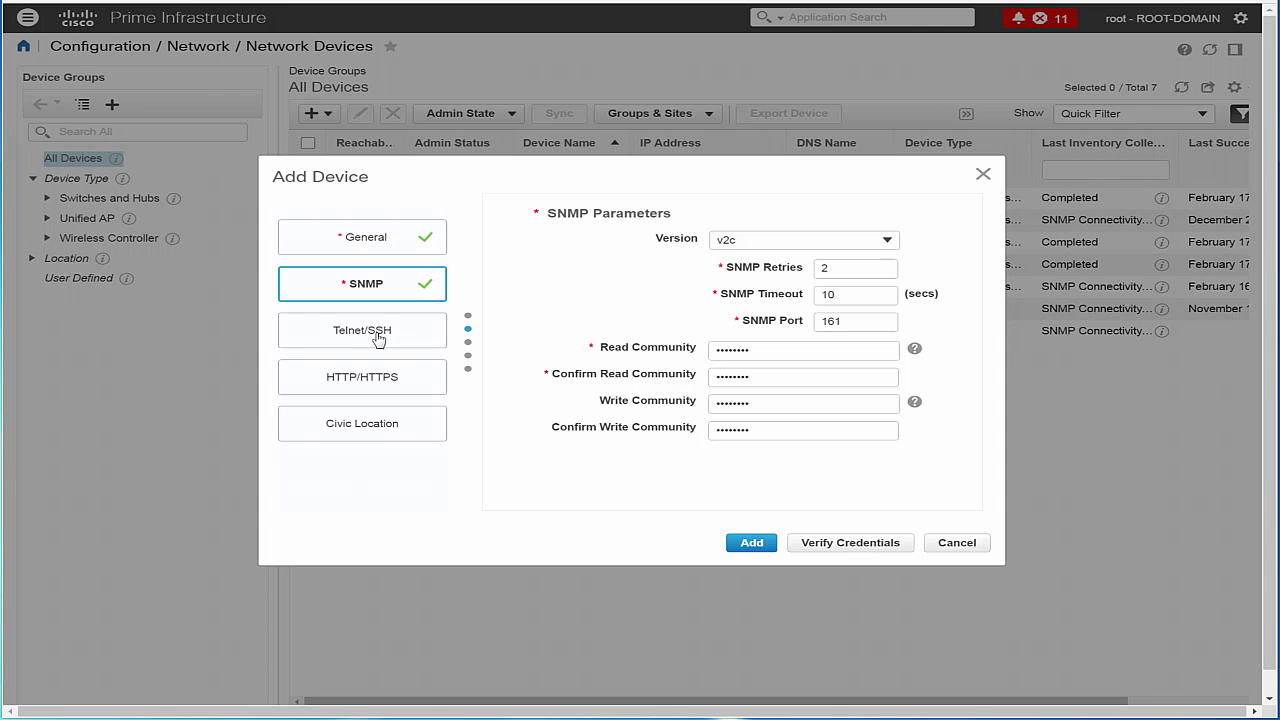
Keep Telnet on port 23 with a 60-second timeout, using username admin and a confirmed password.
{"action": "left_click", "coordinate": [378, 338]}
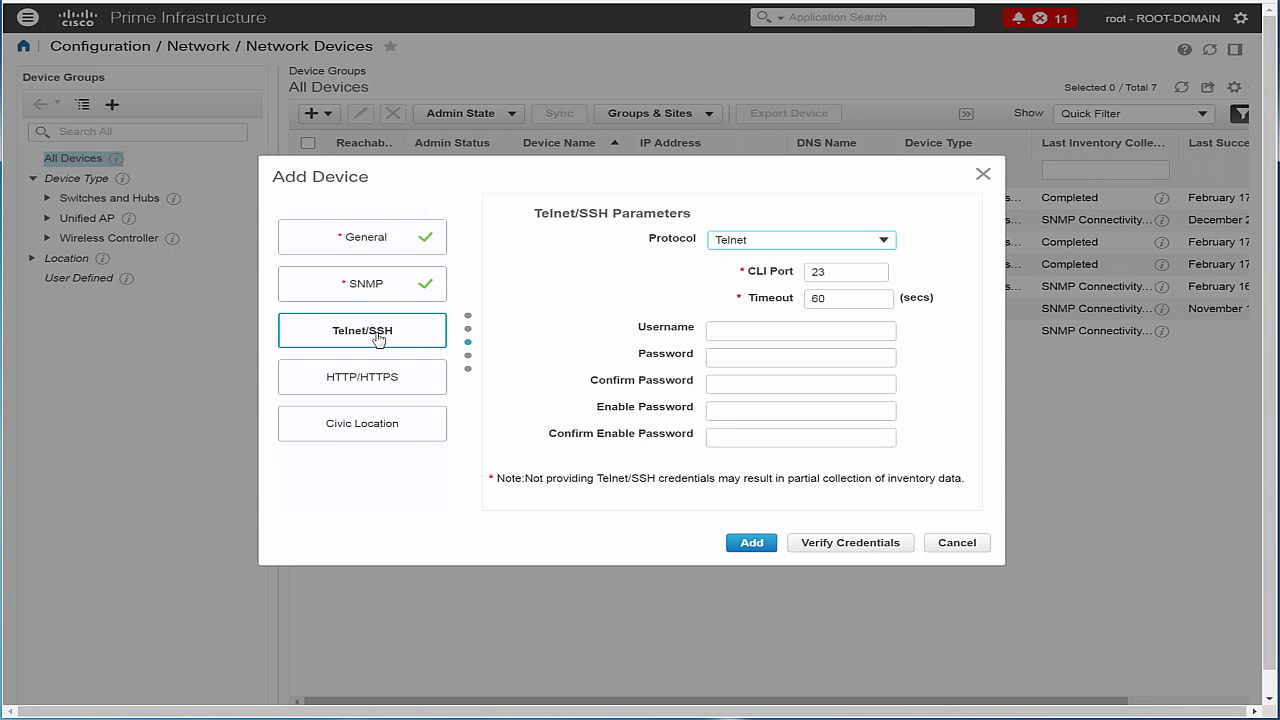
{"action": "left_click", "coordinate": [884, 243]}
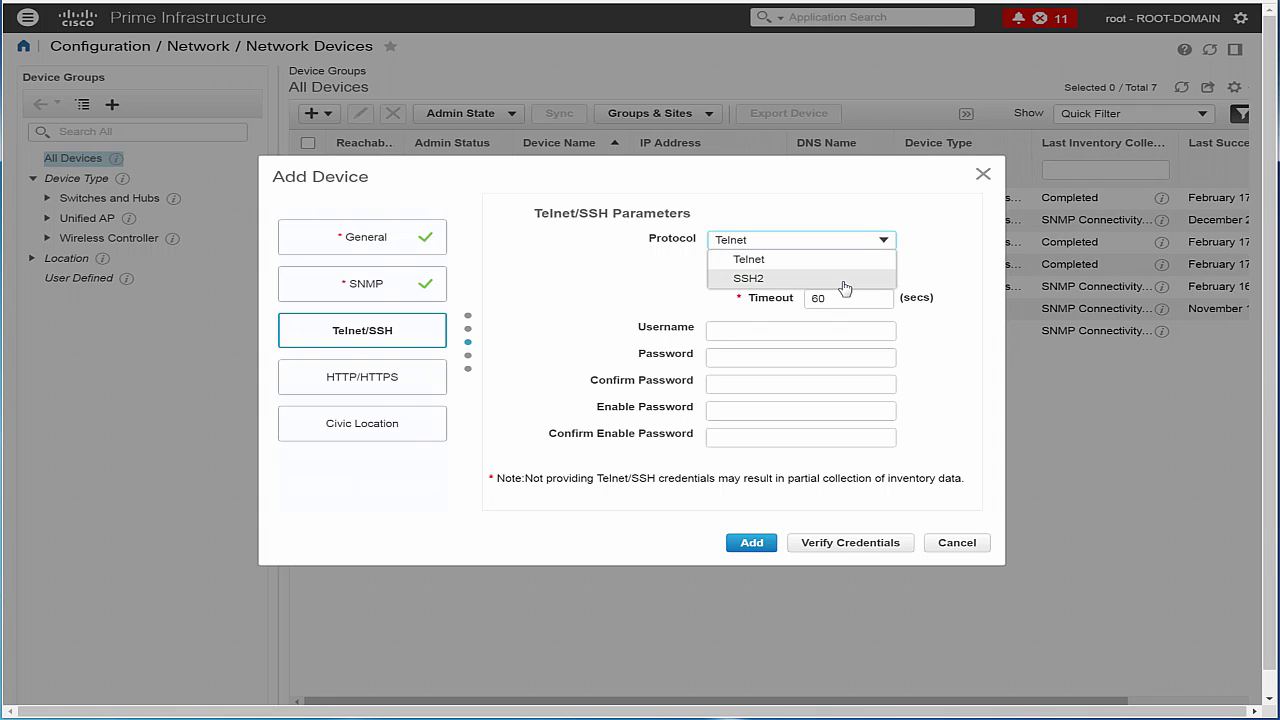
{"action": "left_click", "coordinate": [842, 259]}
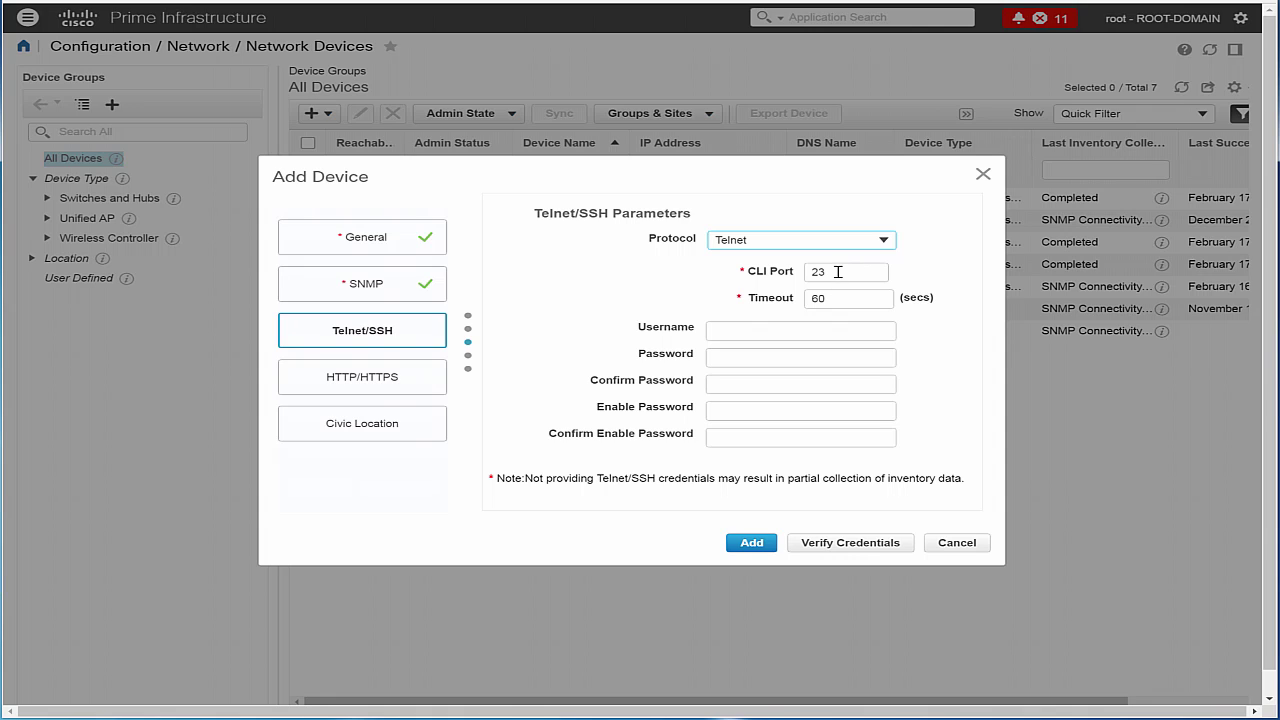
{"action": "left_click", "coordinate": [838, 271]}
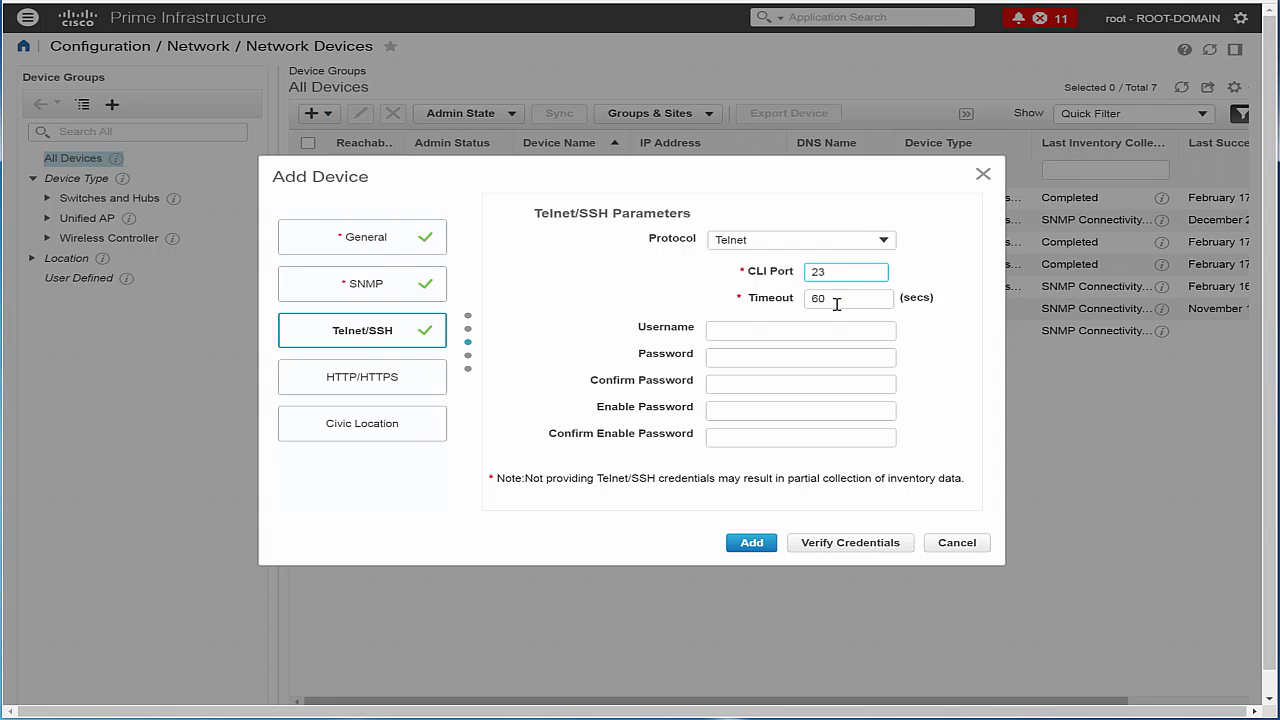
{"action": "left_click", "coordinate": [837, 303]}
{"action": "left_click", "coordinate": [758, 330]}
{"action": "type", "text": "ad"}
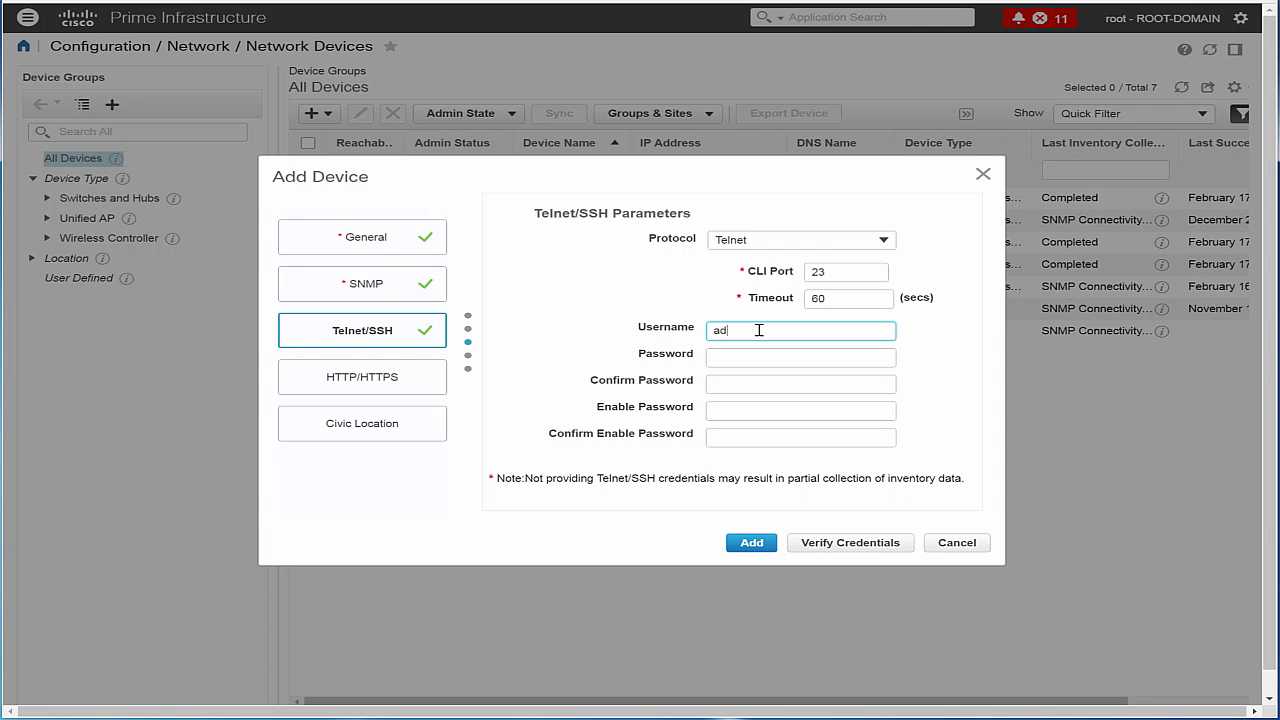
{"action": "type", "text": "min"}
{"action": "key", "text": "Tab"}
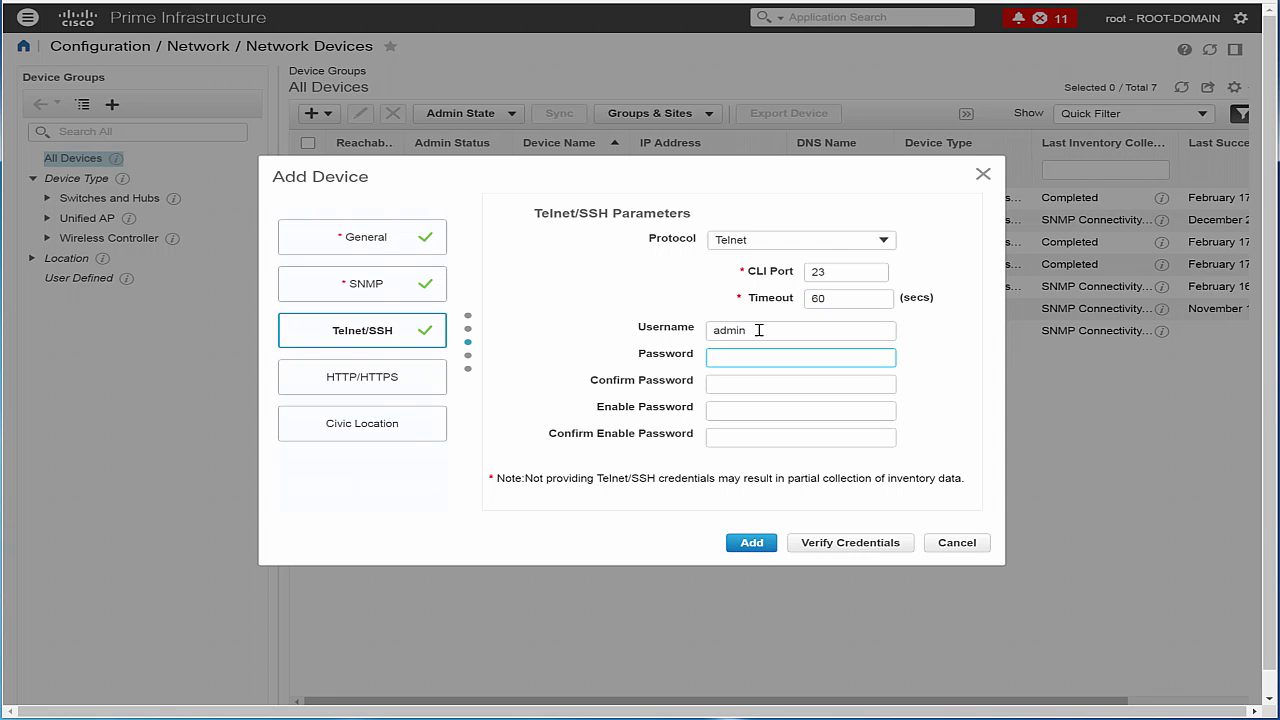
{"action": "type", "text": "cisco123"}
{"action": "key", "text": "Tab"}
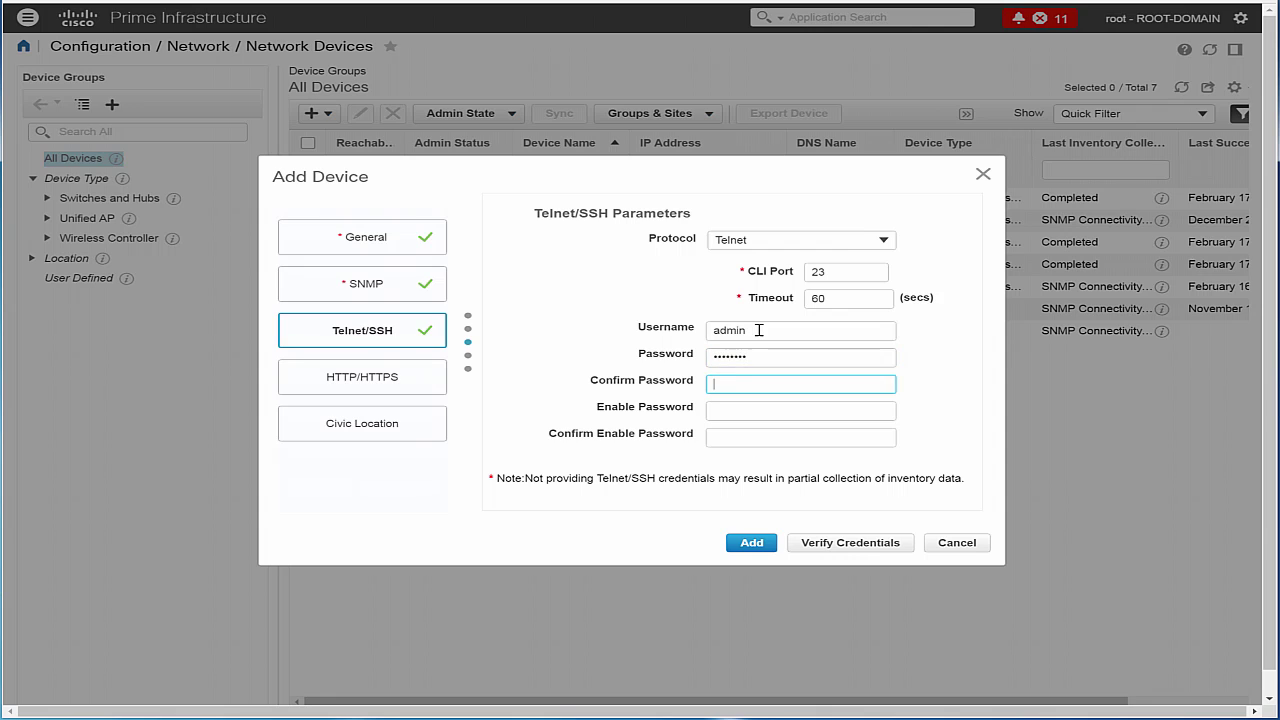
{"action": "type", "text": "cisco123"}
Use http on TCP port 80 with username admin and a confirmed password.
{"action": "left_click", "coordinate": [370, 377]}
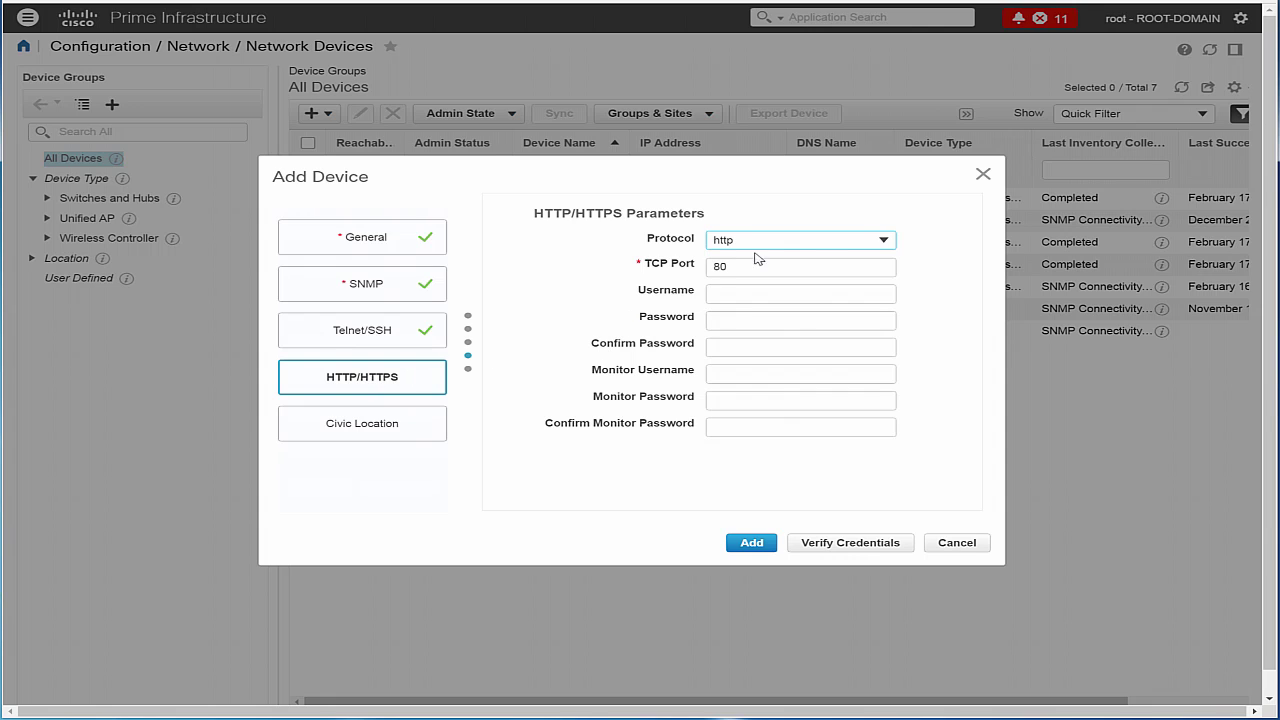
{"action": "left_click", "coordinate": [884, 242]}
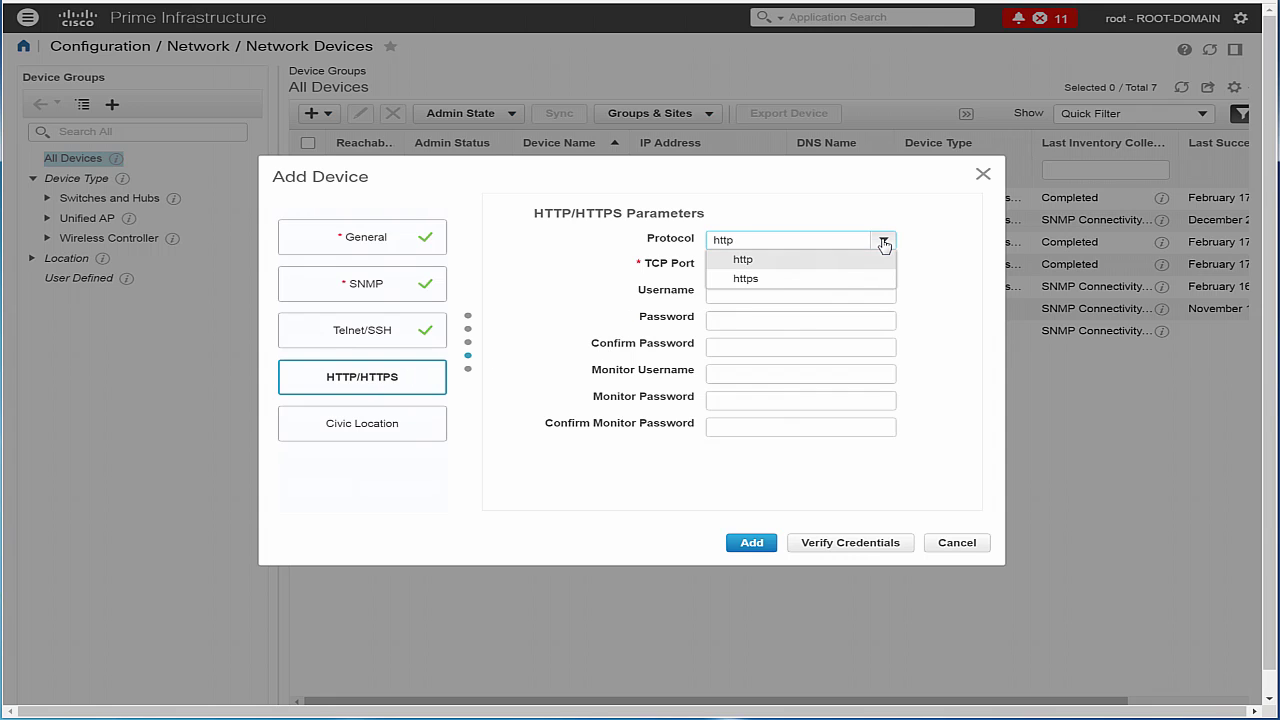
{"action": "left_click", "coordinate": [757, 262]}
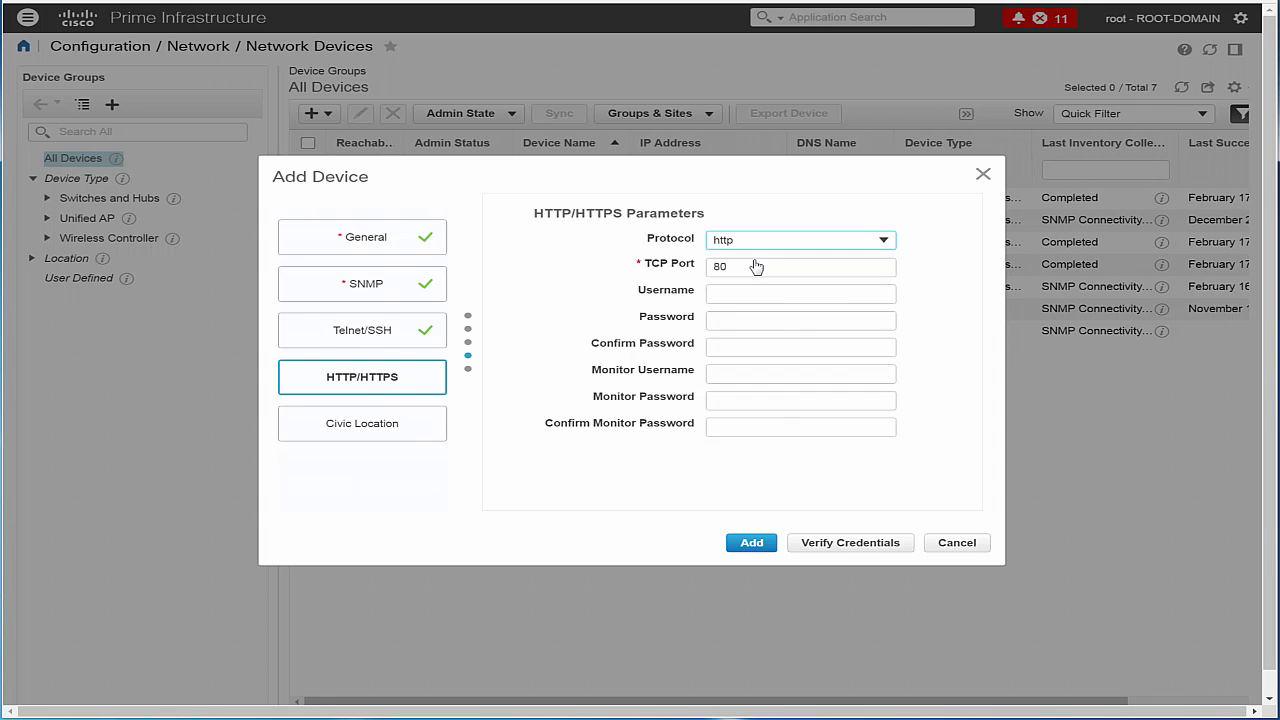
{"action": "left_click_drag", "start_coordinate": [757, 268], "coordinate": [718, 273]}
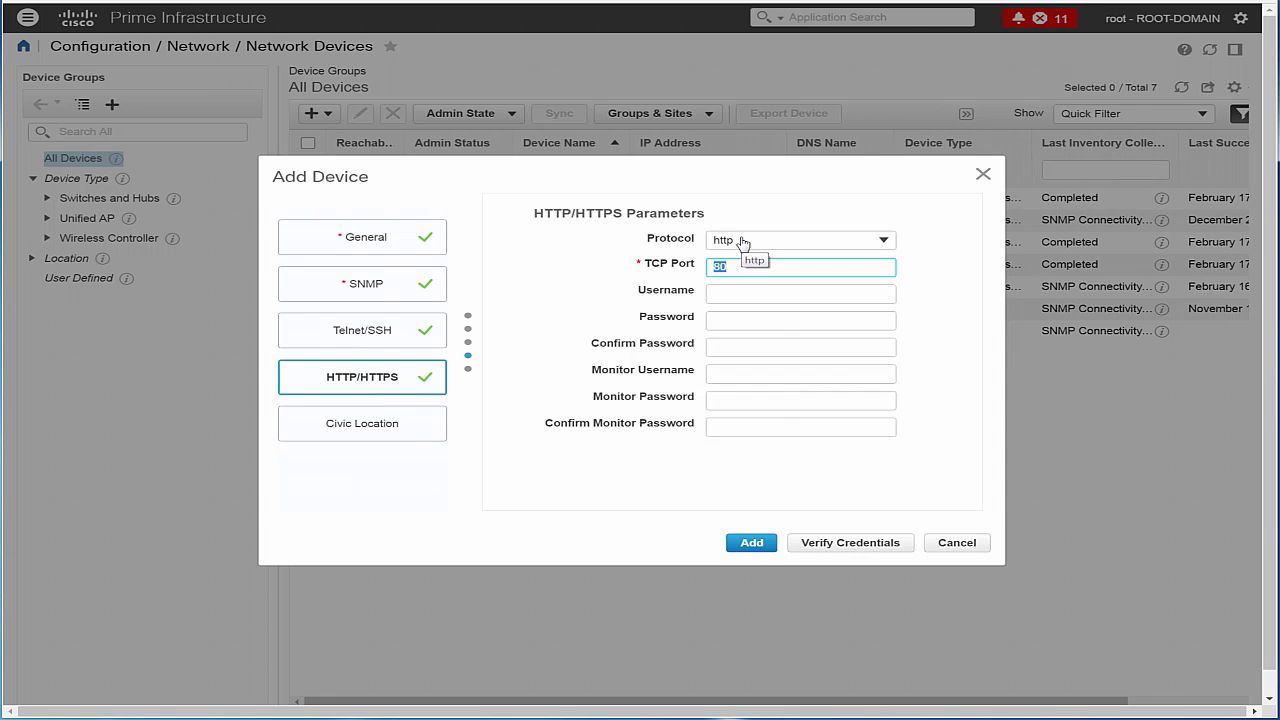
{"action": "left_click", "coordinate": [731, 298]}
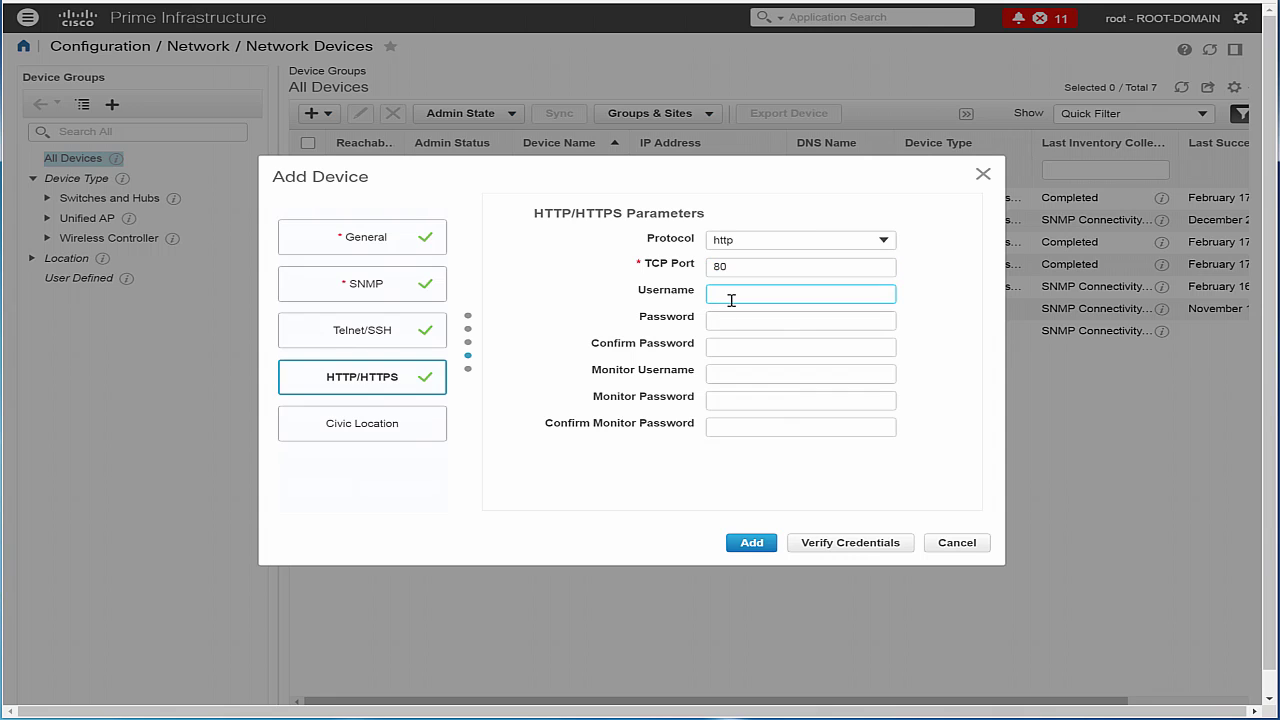
{"action": "type", "text": "admin"}
{"action": "key", "text": "Tab"}
{"action": "type", "text": "********"}
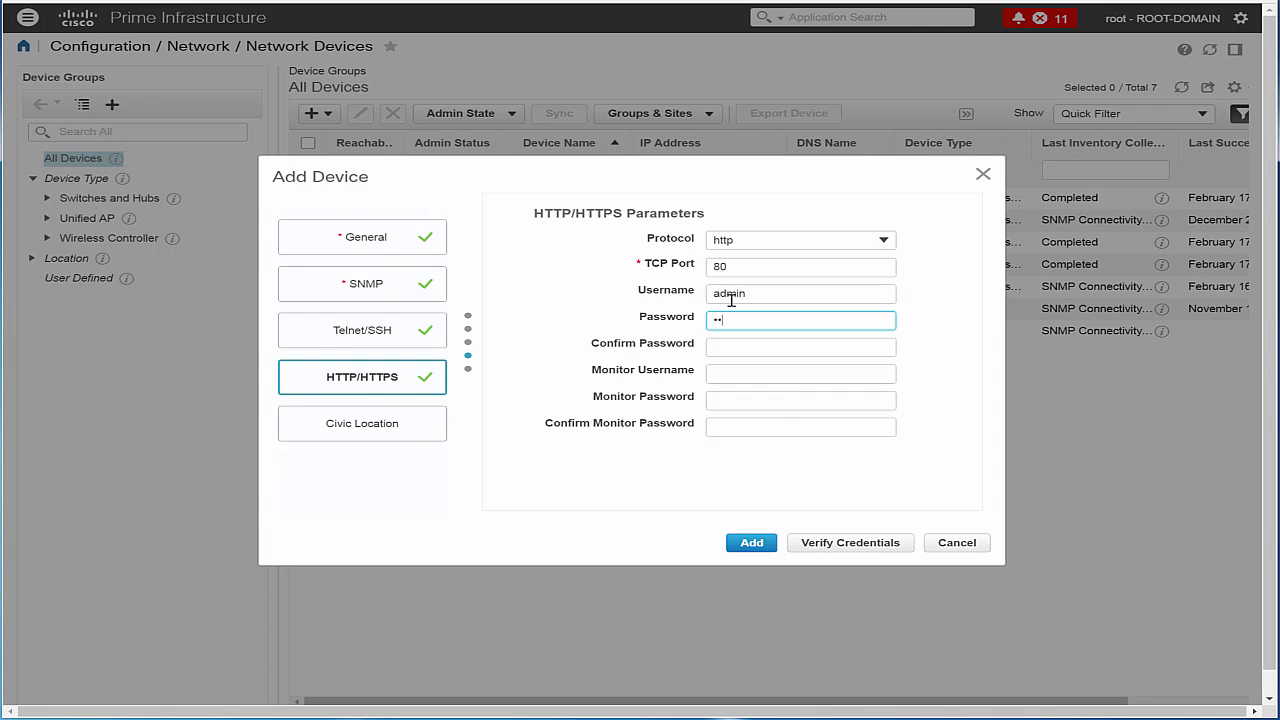
{"action": "key", "text": "Tab"}
{"action": "type", "text": "********"}
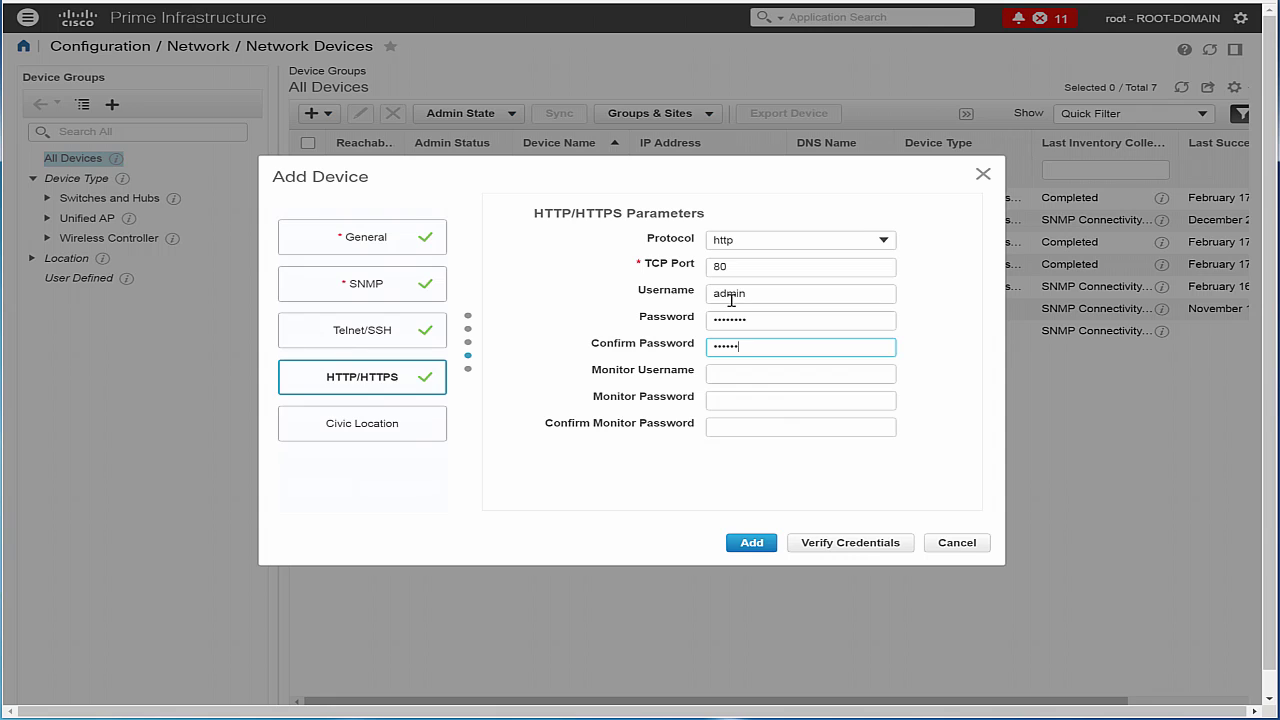
Enter monitor username admin with a confirmed monitor password.
{"action": "key", "text": "Tab"}
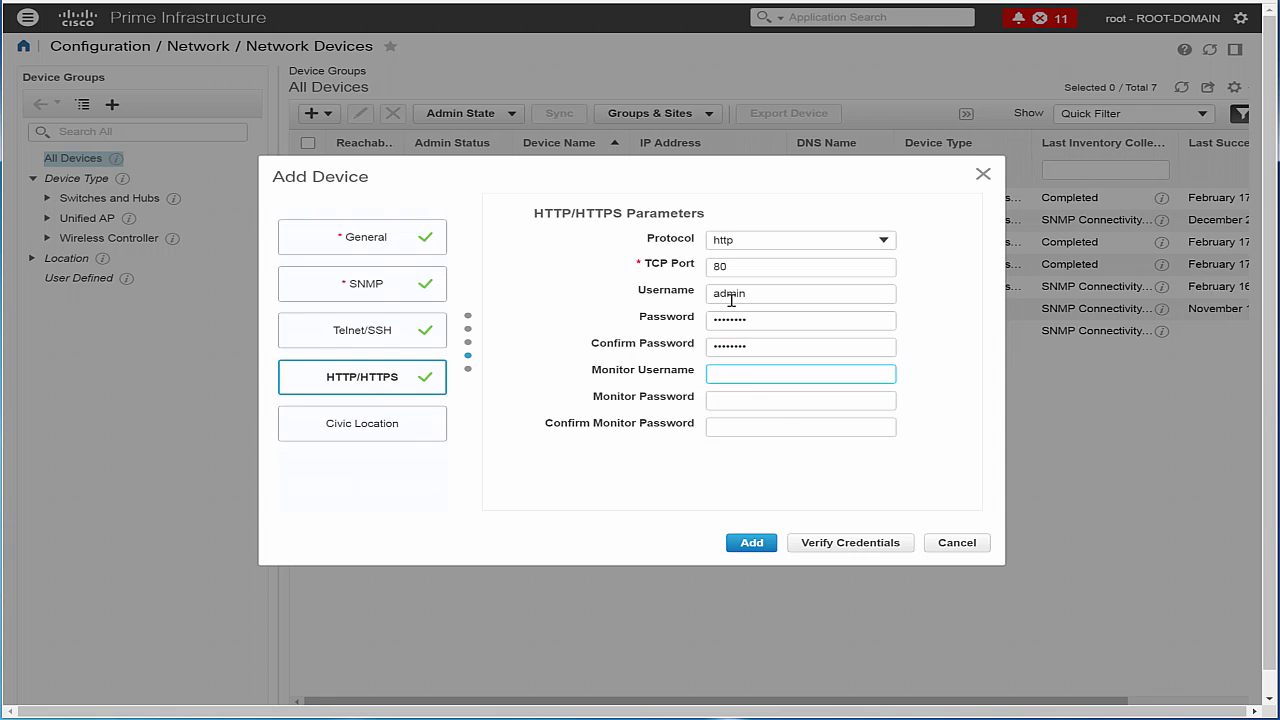
{"action": "type", "text": "admin"}
{"action": "key", "text": "Tab"}
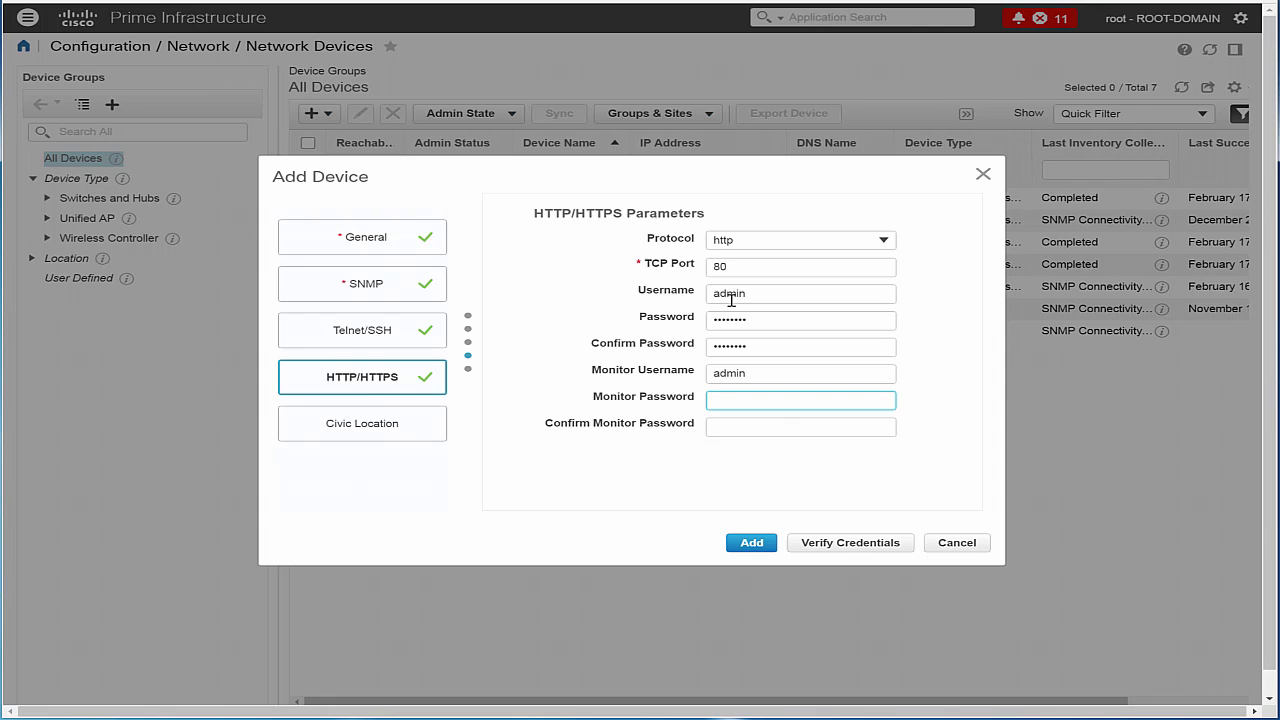
{"action": "type", "text": "********"}
{"action": "key", "text": "Tab"}
{"action": "type", "text": "********"}
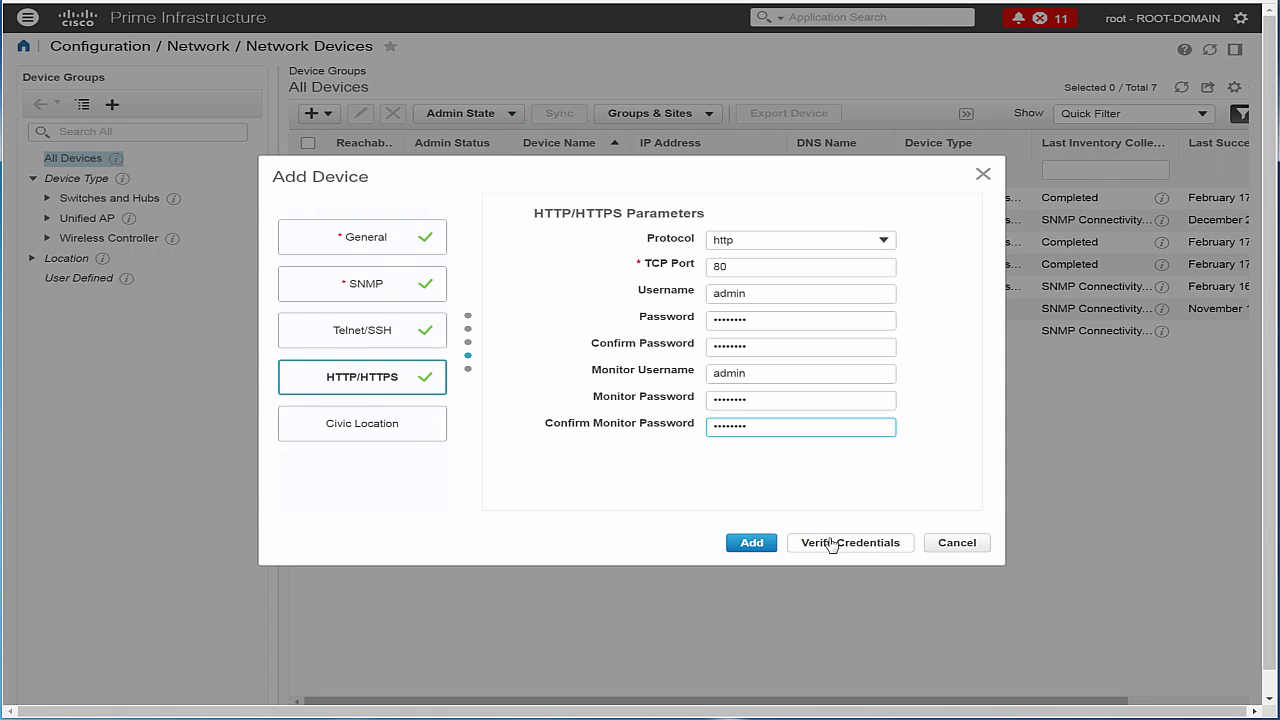
Verify the credentials and add the controller as the seventh device.
{"action": "left_click", "coordinate": [830, 542]}
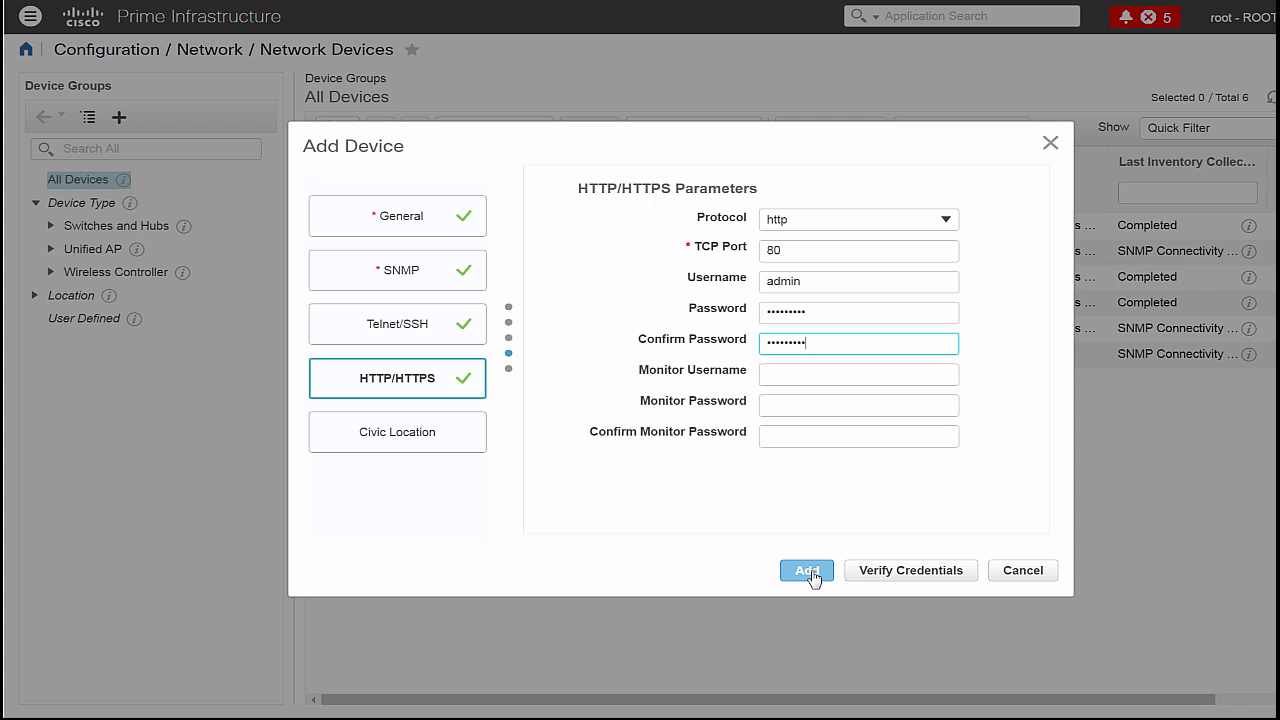
{"action": "left_click", "coordinate": [808, 571]}
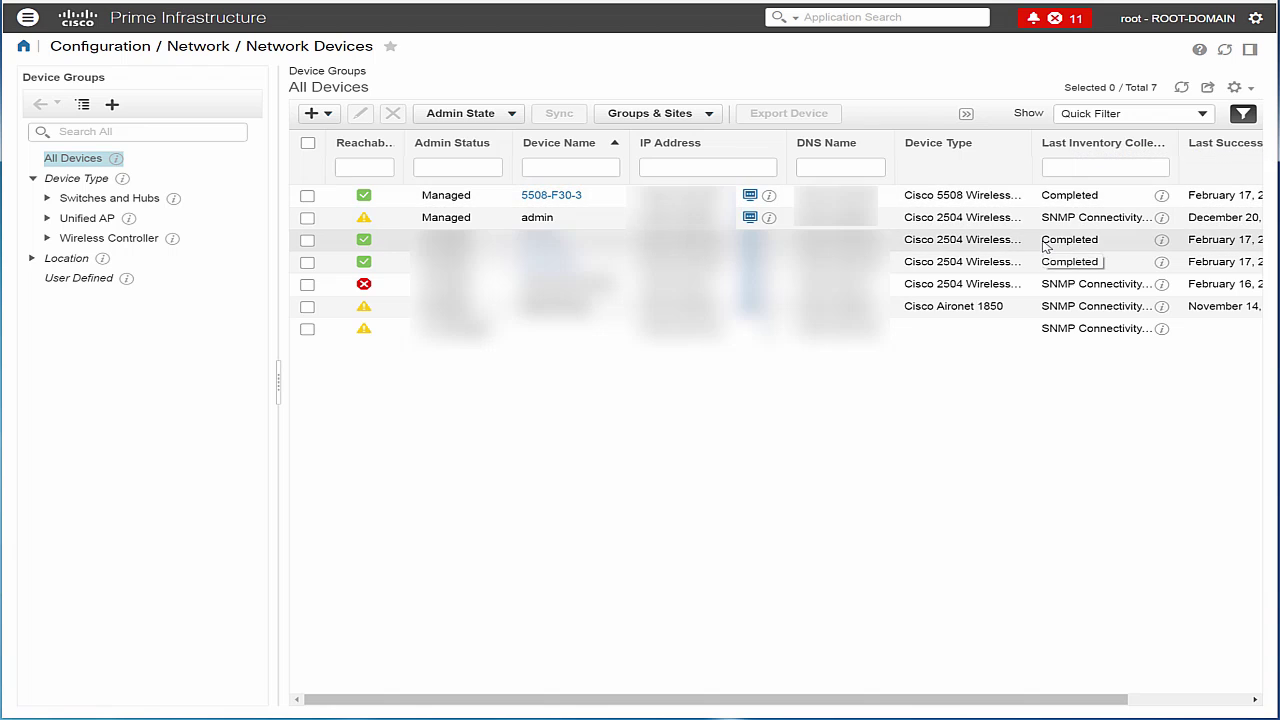
Reload Configuration > Network > Network Devices so AirMario shows Managed with inventory collection Completed.
{"action": "double_click", "coordinate": [1106, 246]}
{"action": "left_click", "coordinate": [28, 17]}
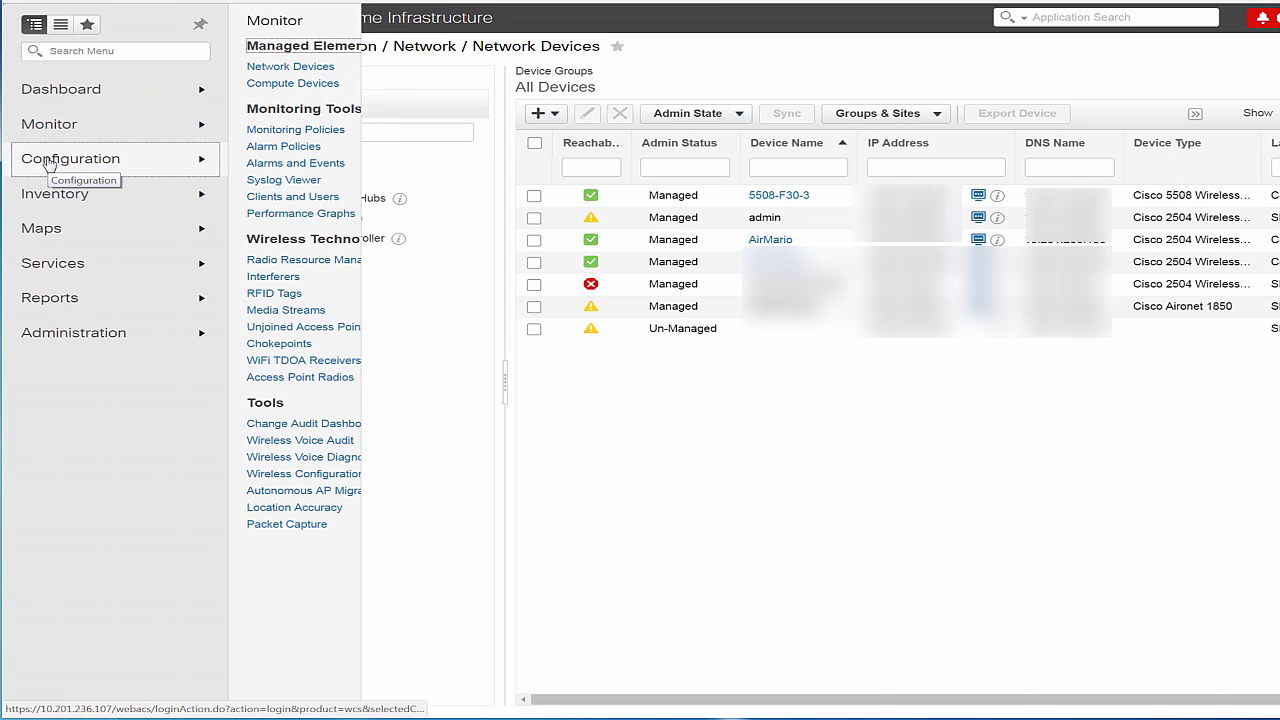
{"action": "mouse_move", "coordinate": [49, 167]}
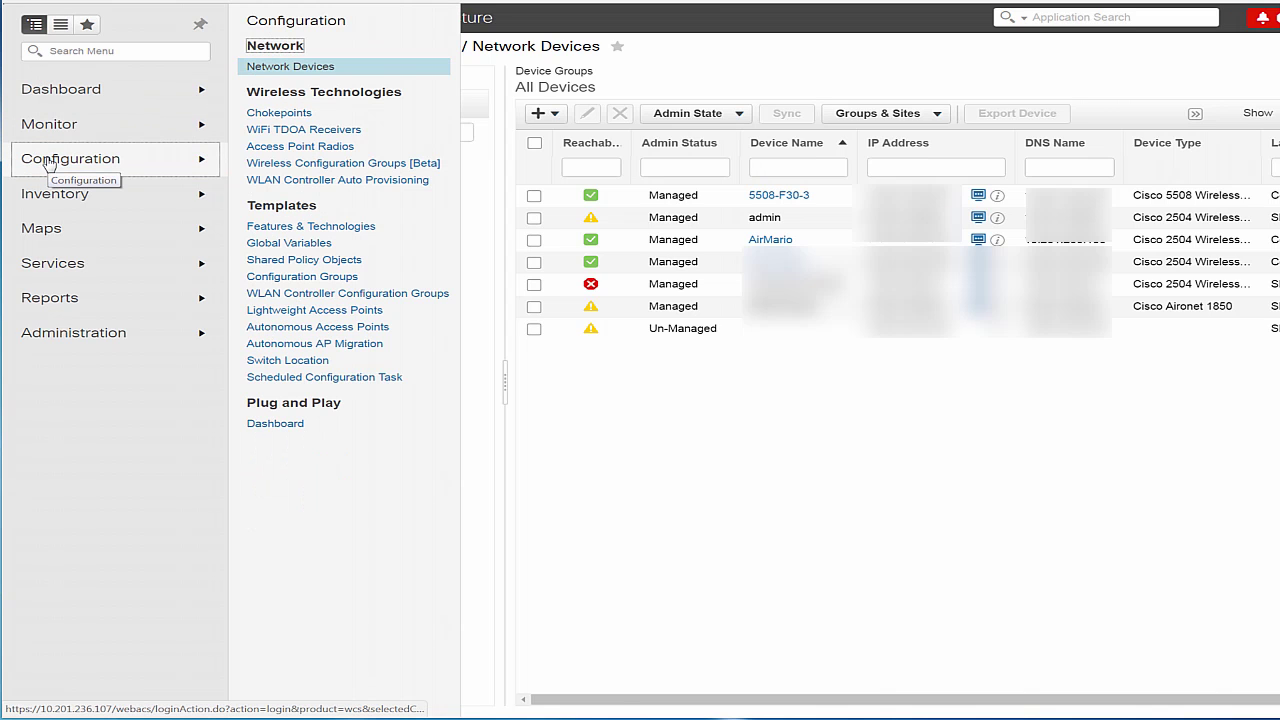
{"action": "left_click", "coordinate": [311, 67]}
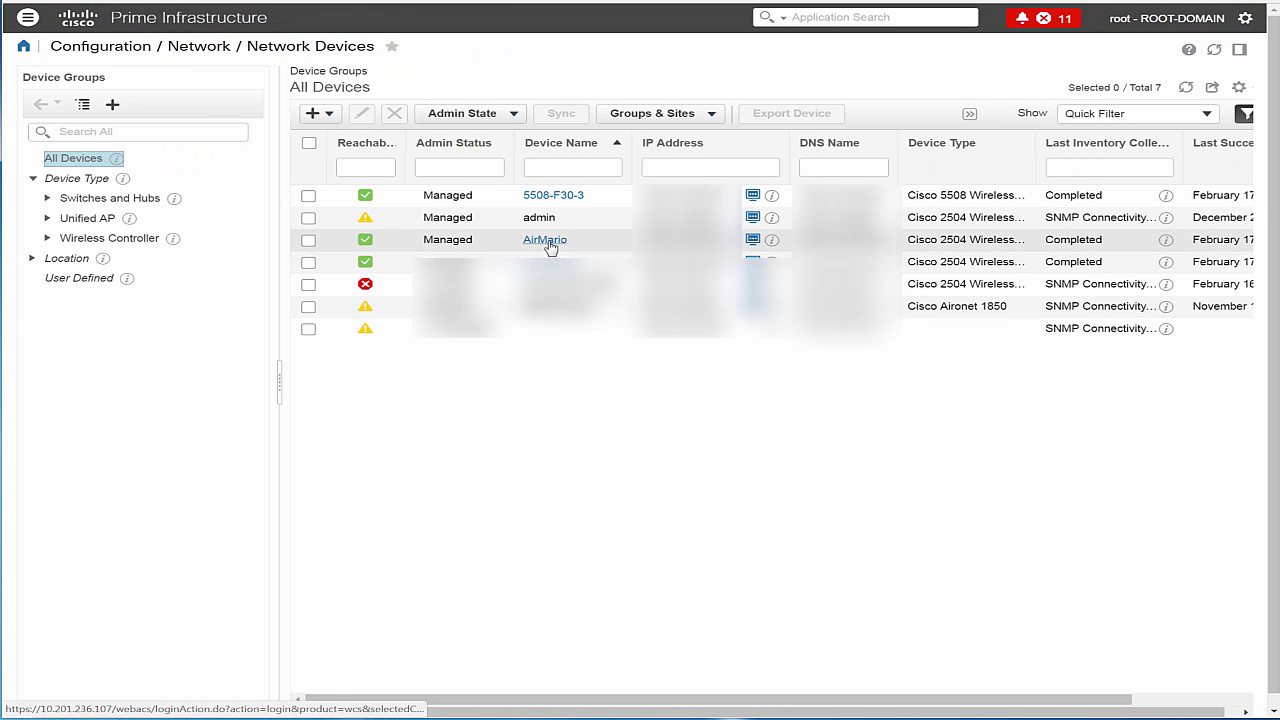
Open AirMario's Device Details summary and review software version 8.1.131.0, CPU/memory utilization and port status.
{"action": "left_click", "coordinate": [549, 245]}
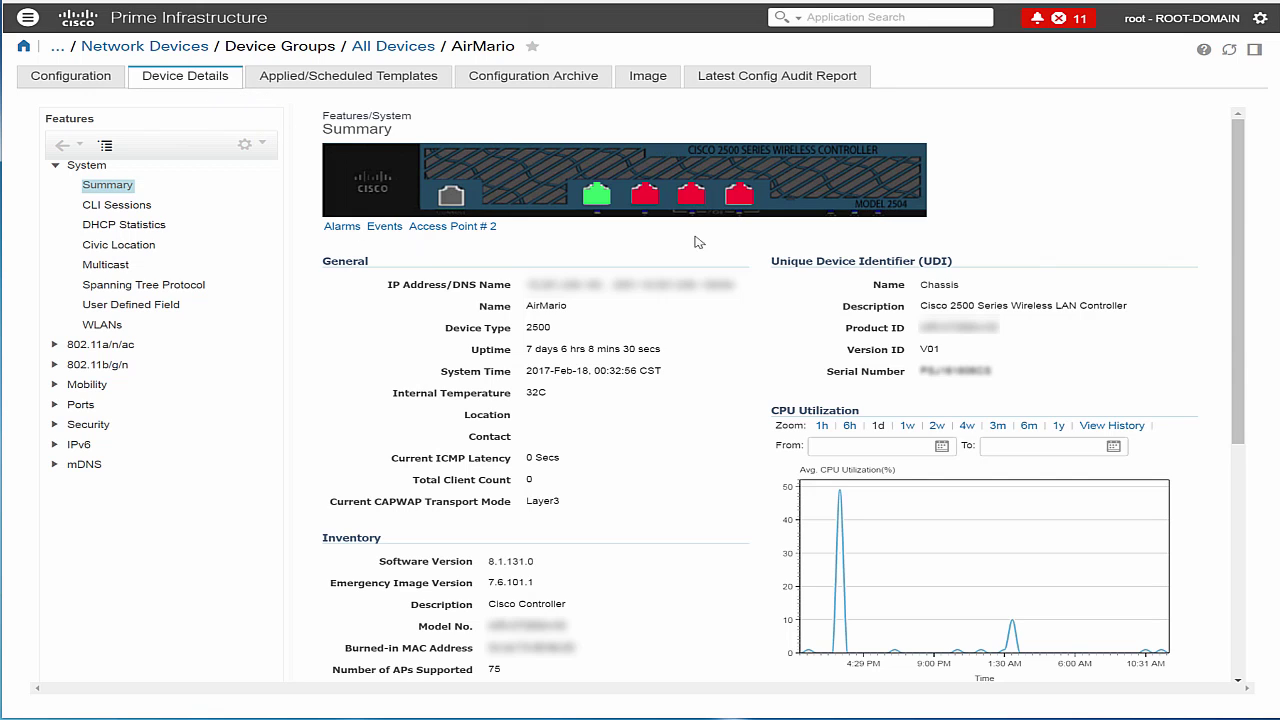
{"action": "scroll", "coordinate": [817, 410], "scroll_direction": "down", "scroll_amount": 5}
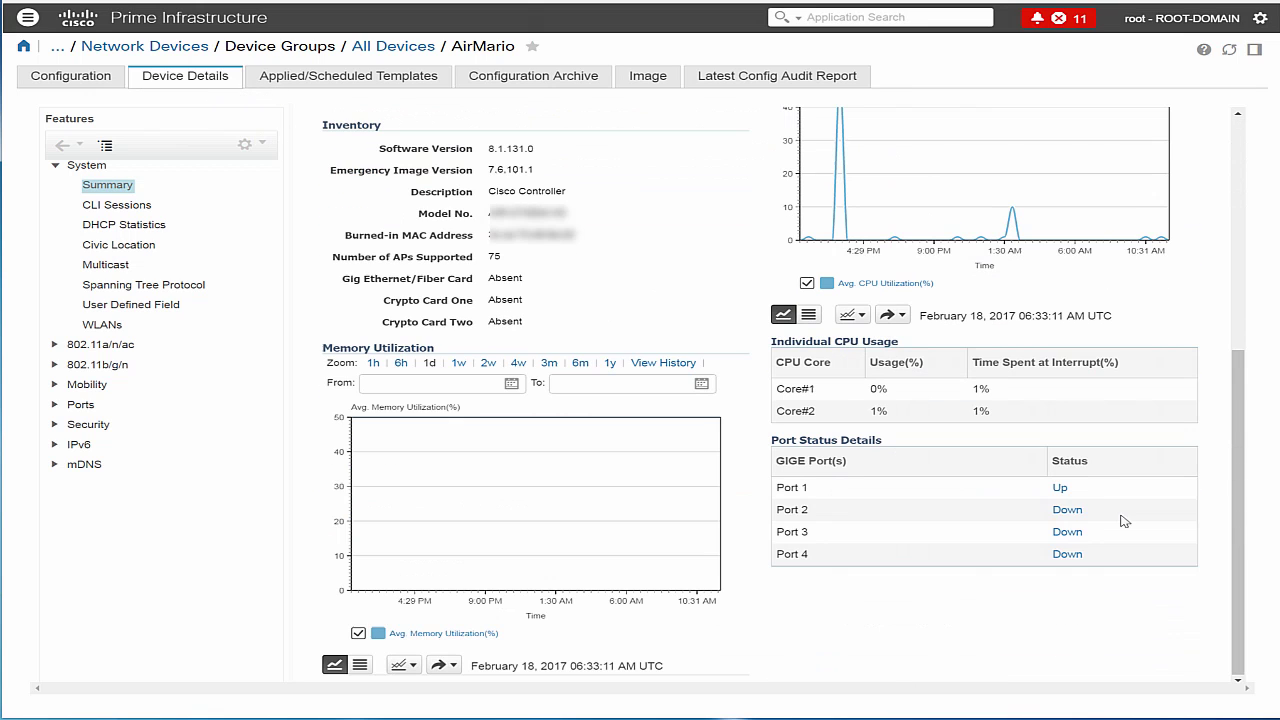